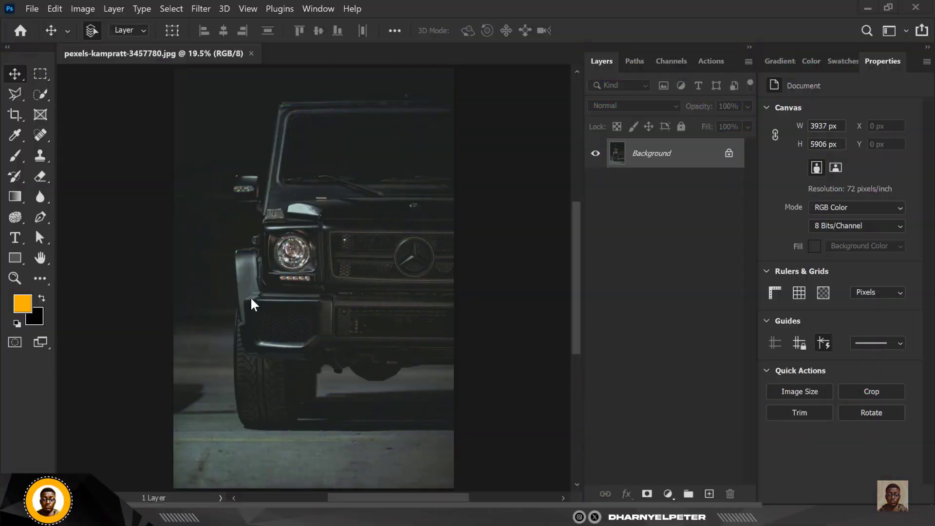
- Unlock the Background as Layer 0, make it a smart object, and add empty Layer 1
click(728, 154)
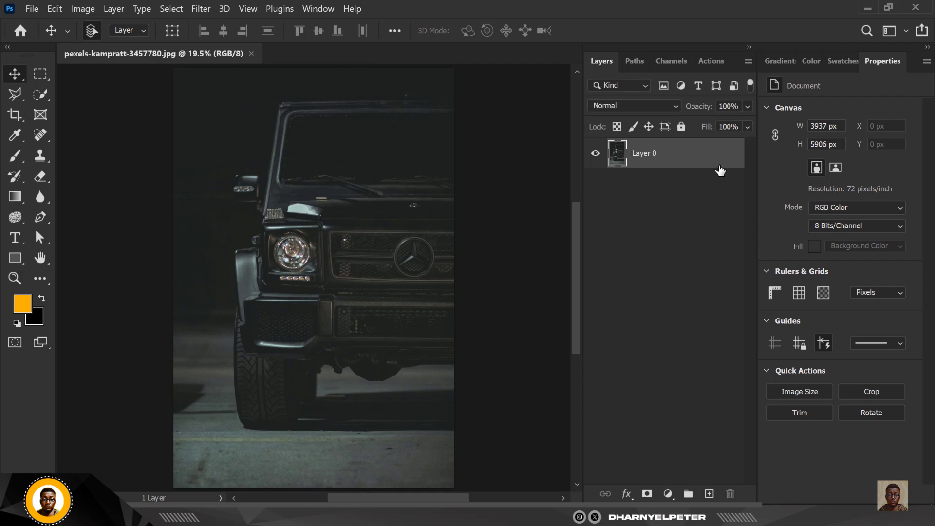
right_click(718, 151)
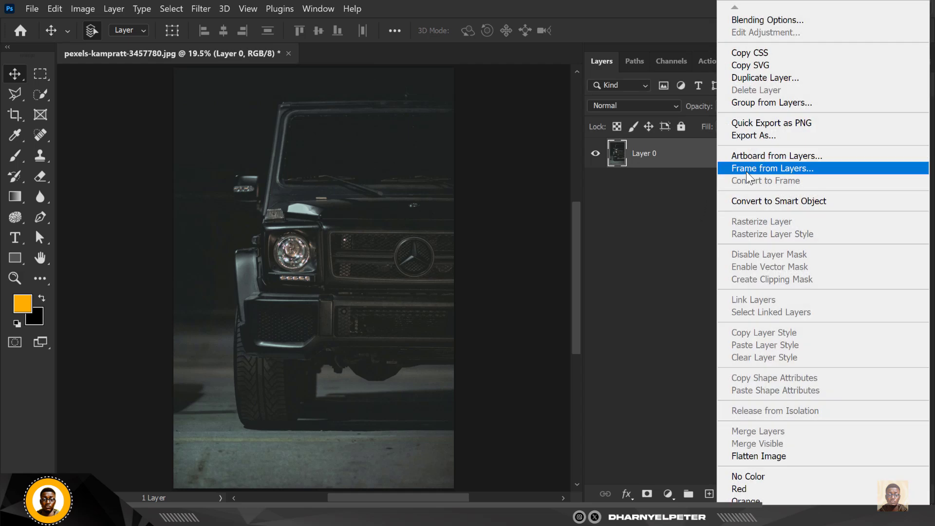
click(767, 202)
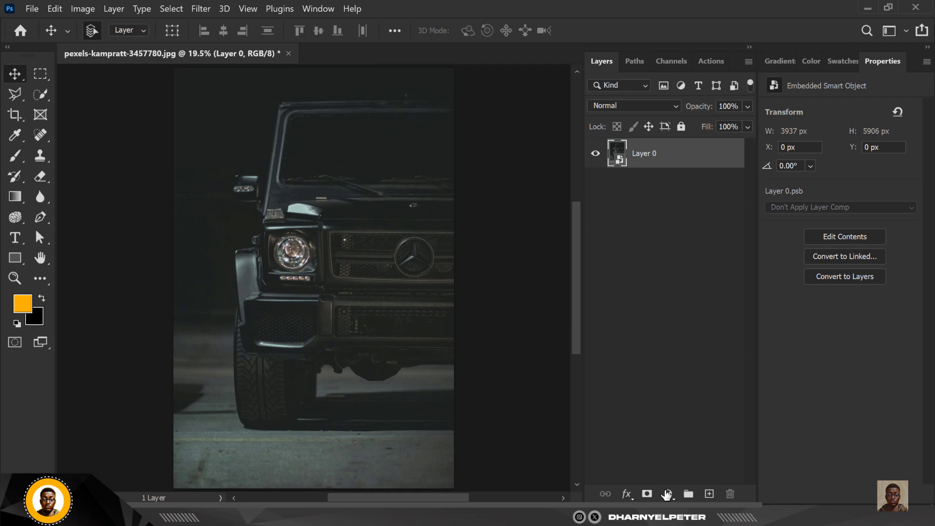
click(710, 494)
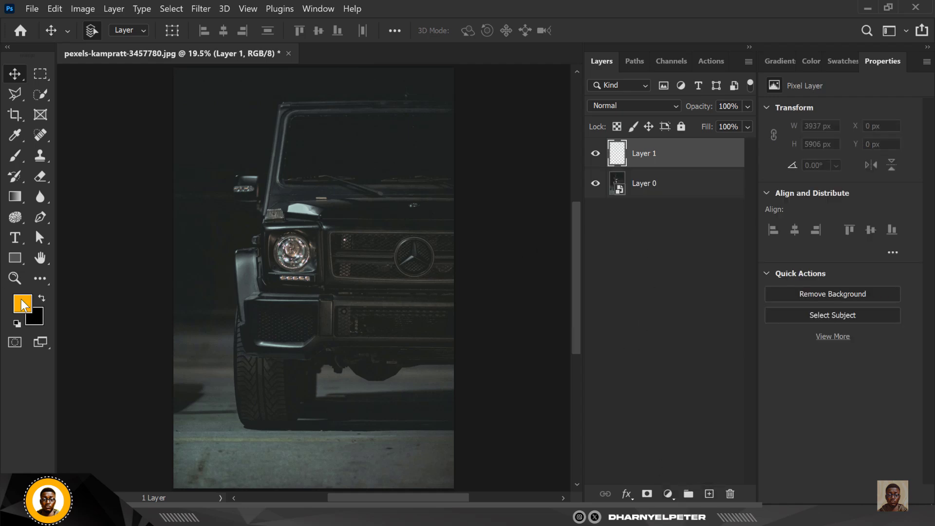
- Set the foreground colour to orange-yellow hex ffae00
click(22, 305)
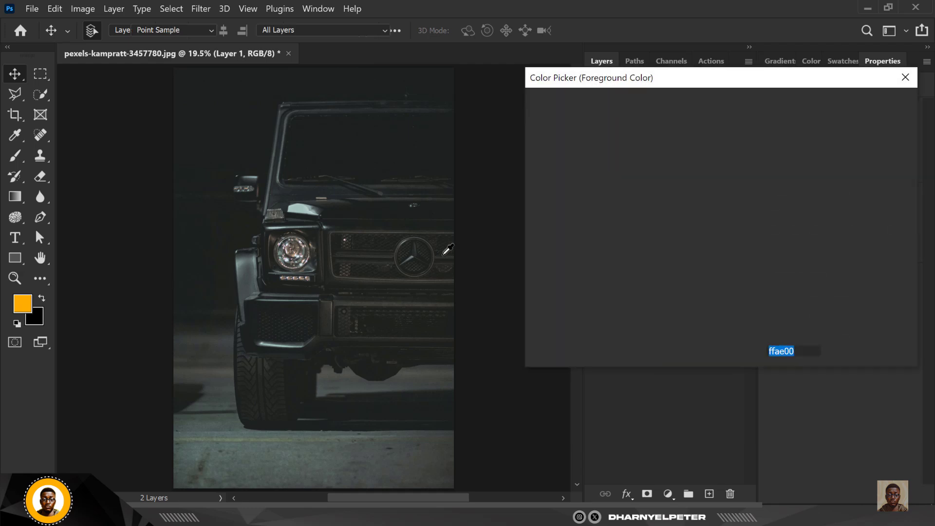
click(811, 352)
double_click(781, 351)
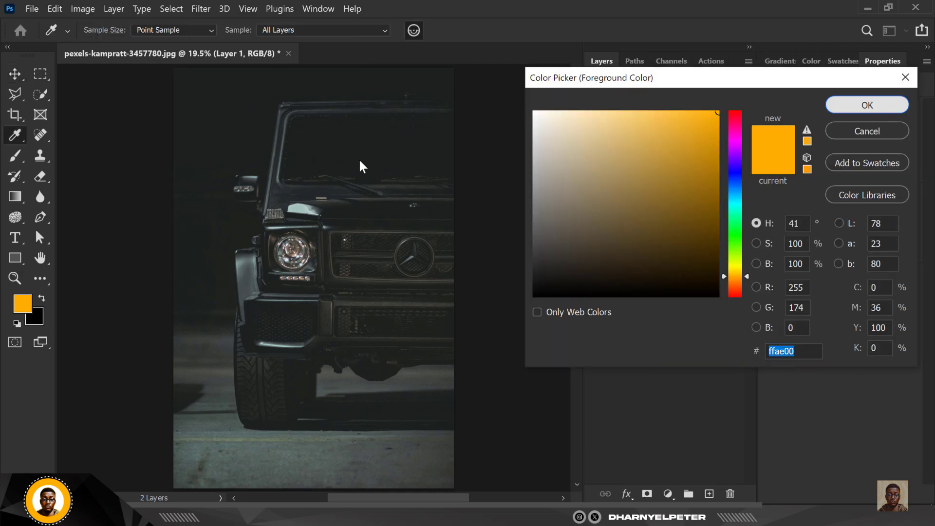
key(Return)
key(v)
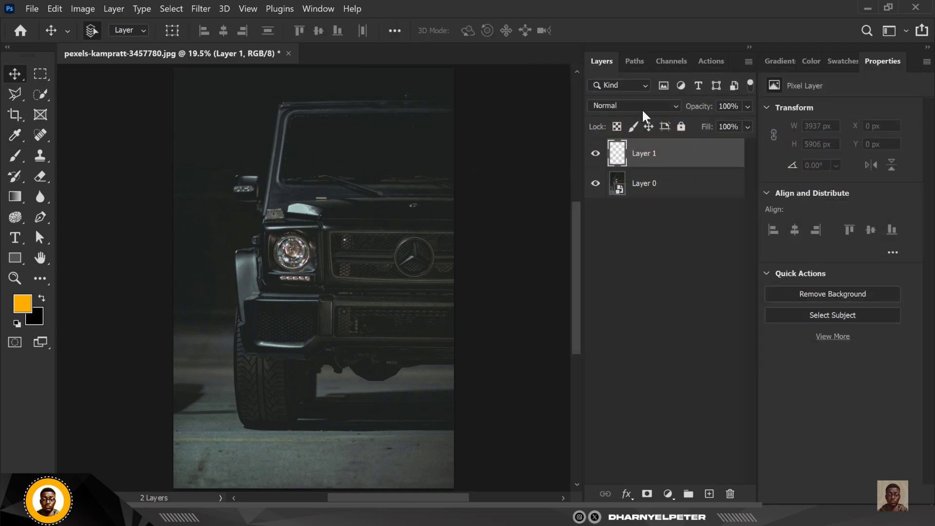
- Set Layer 1's blend mode to Linear Dodge (Add)
click(659, 107)
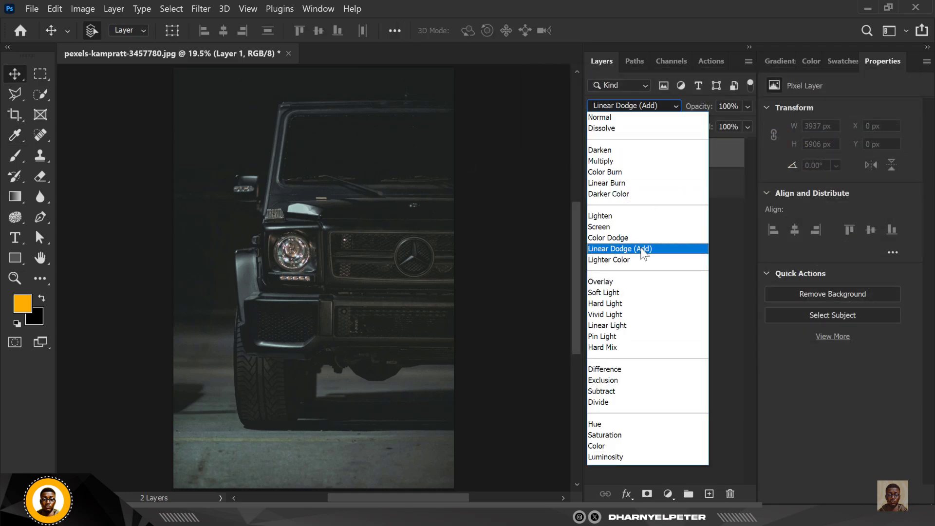
click(641, 248)
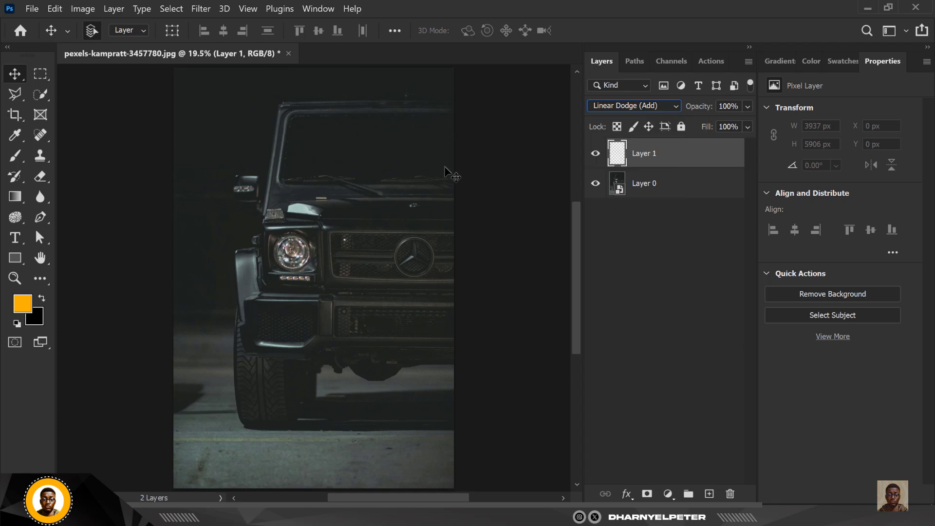
click(13, 154)
- Choose the Soft Round brush from the General Brushes presets
click(82, 153)
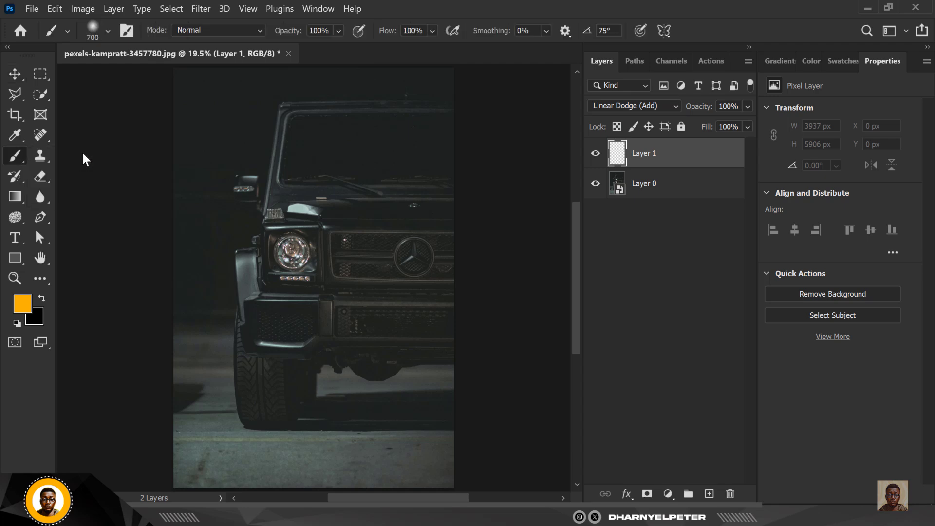
click(108, 31)
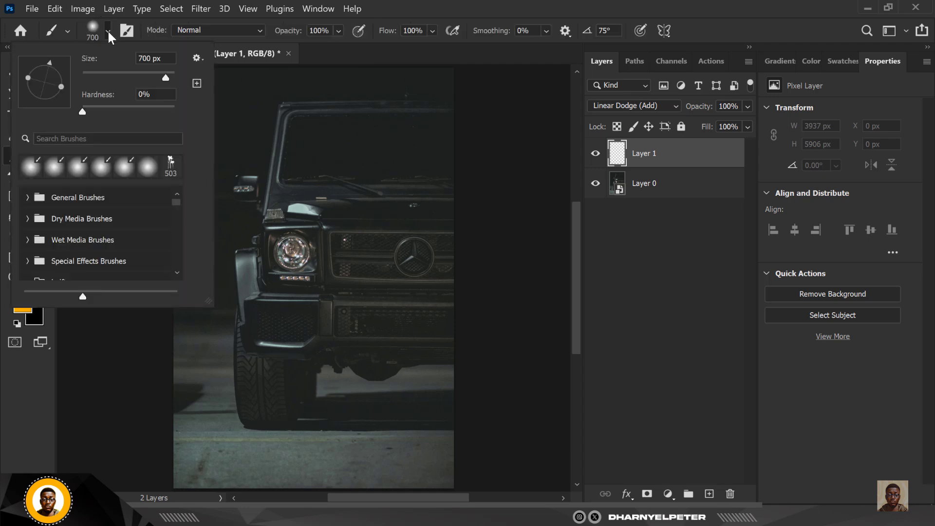
click(27, 198)
click(86, 224)
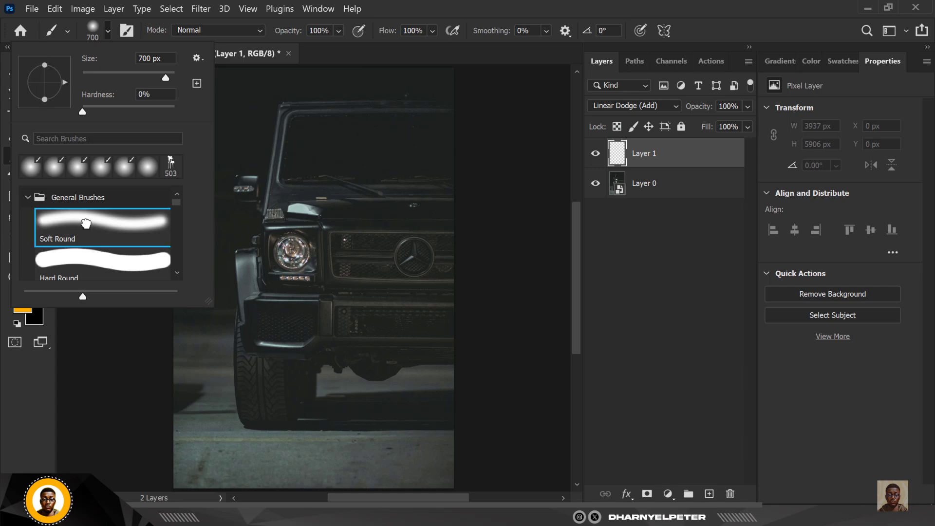
click(682, 156)
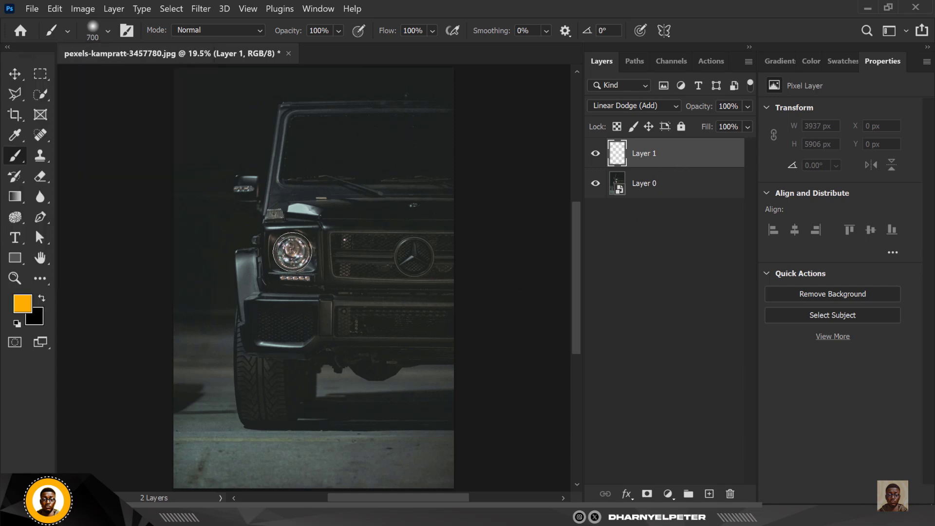
- Enlarge the brush and dab a yellow glow over the headlight
scroll(293, 252, up, 5)
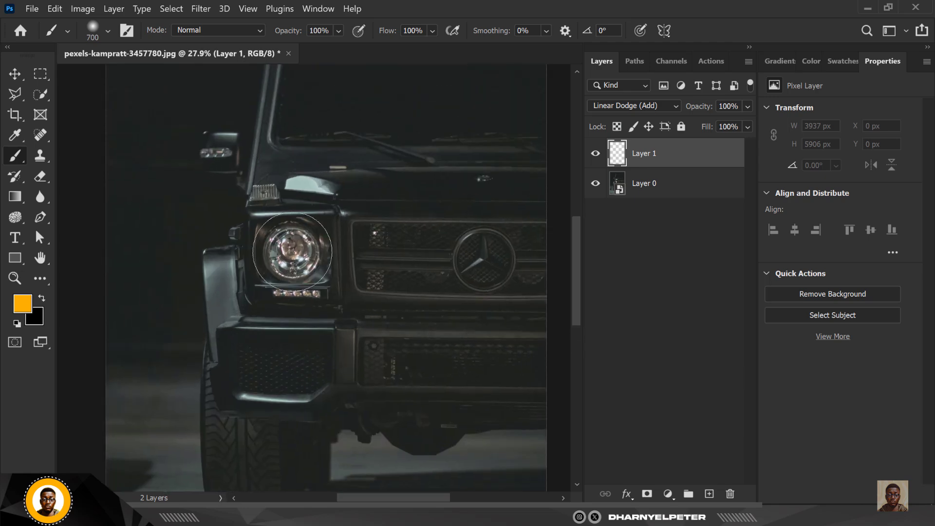
key(bracketright)
key(bracketright)
key(bracketright)
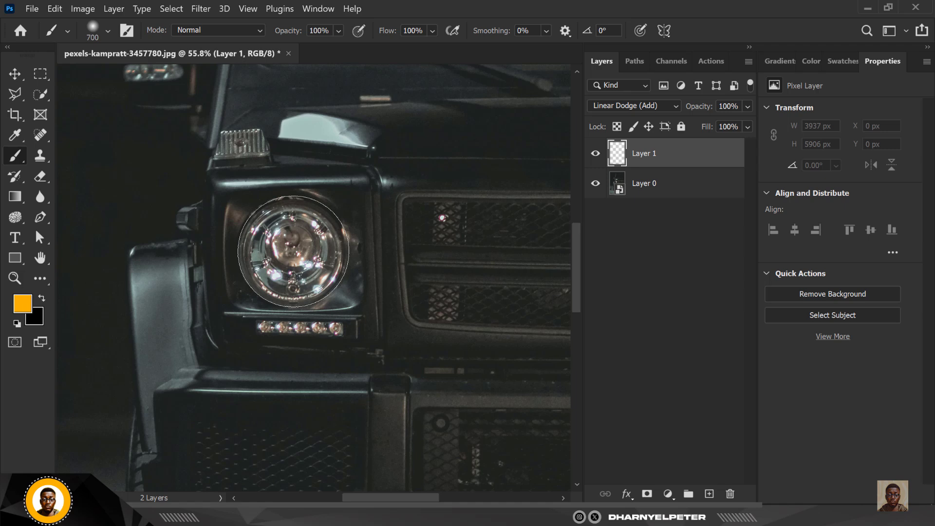
click(293, 252)
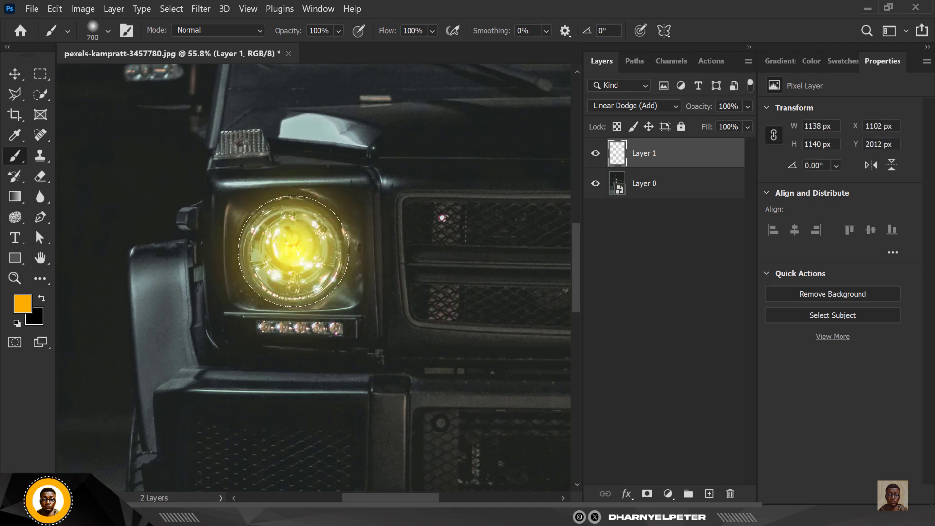
scroll(294, 251, down, 5)
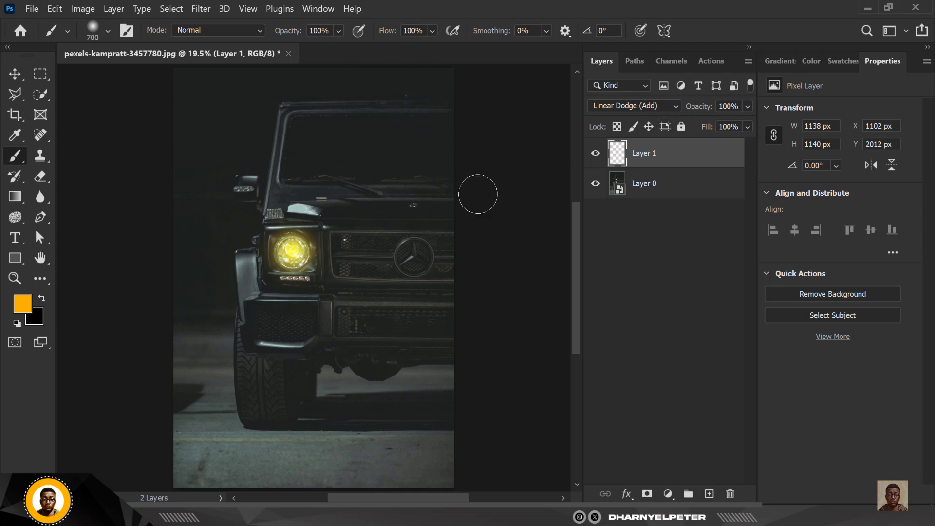
- Try Normal blending on Layer 1, then revert to Linear Dodge (Add)
click(676, 106)
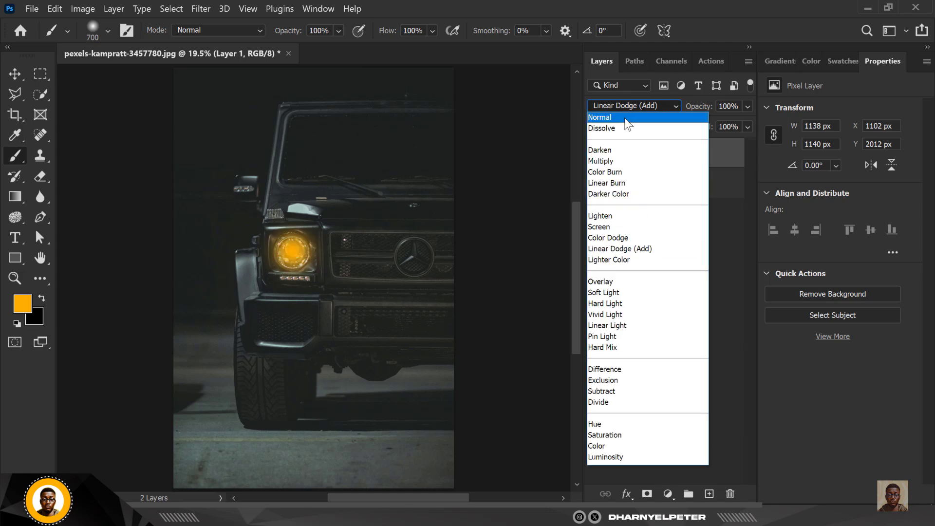
click(624, 117)
click(675, 107)
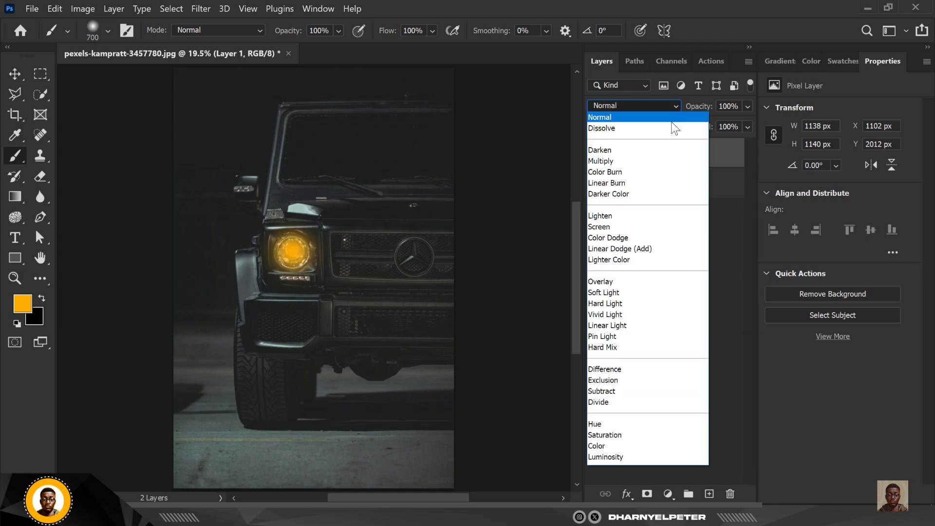
click(646, 252)
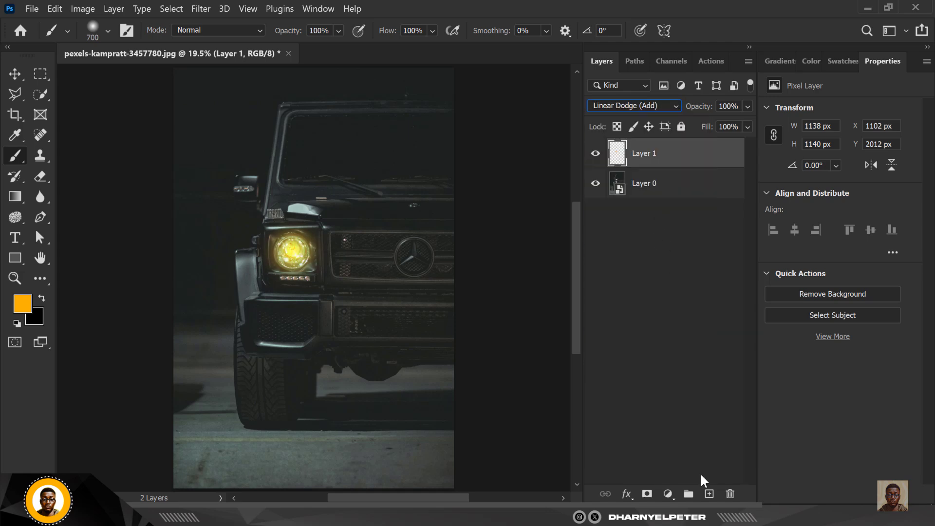
- Turn off Transparency Shapes Layer in Layer 1's Blending Options and confirm
right_click(692, 153)
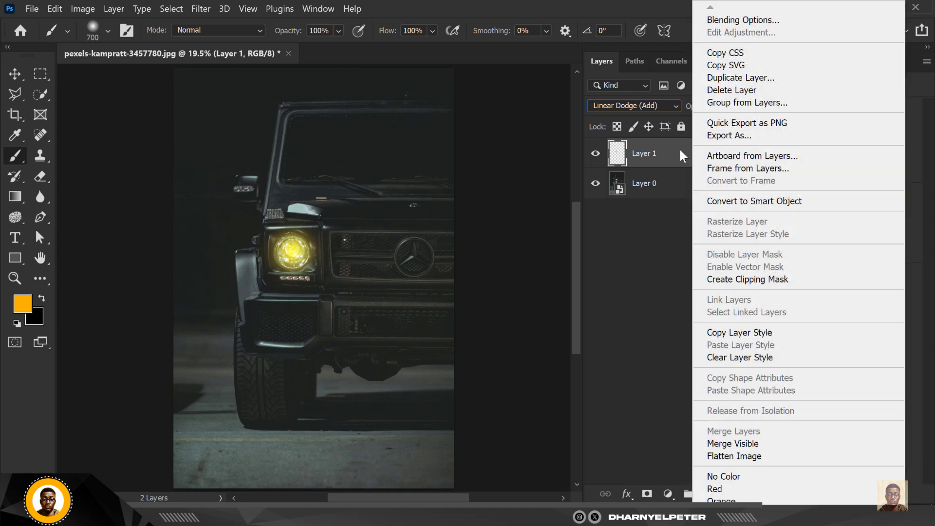
click(730, 21)
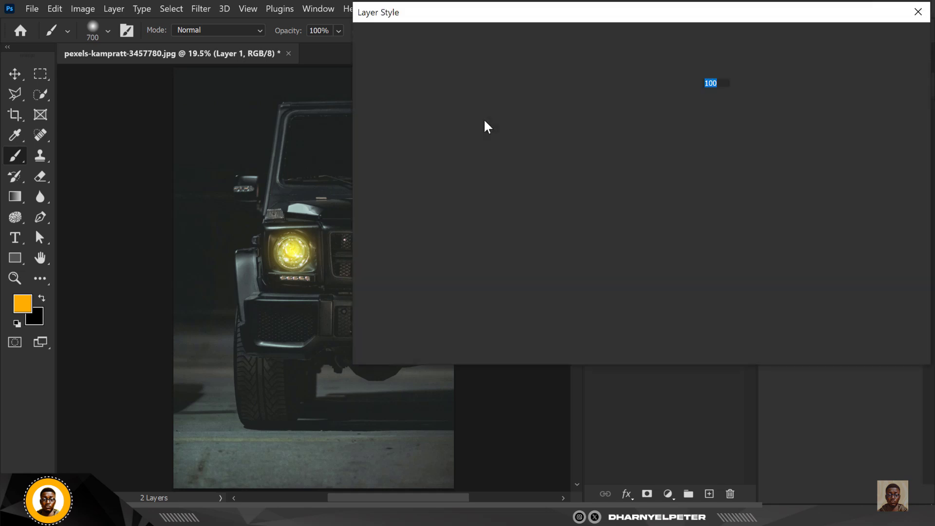
key(space)
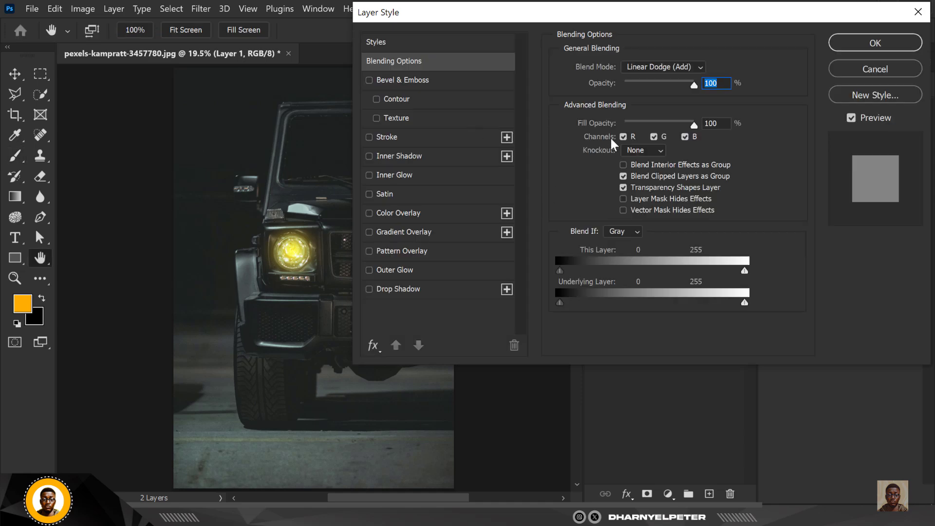
drag(563, 19, 591, 22)
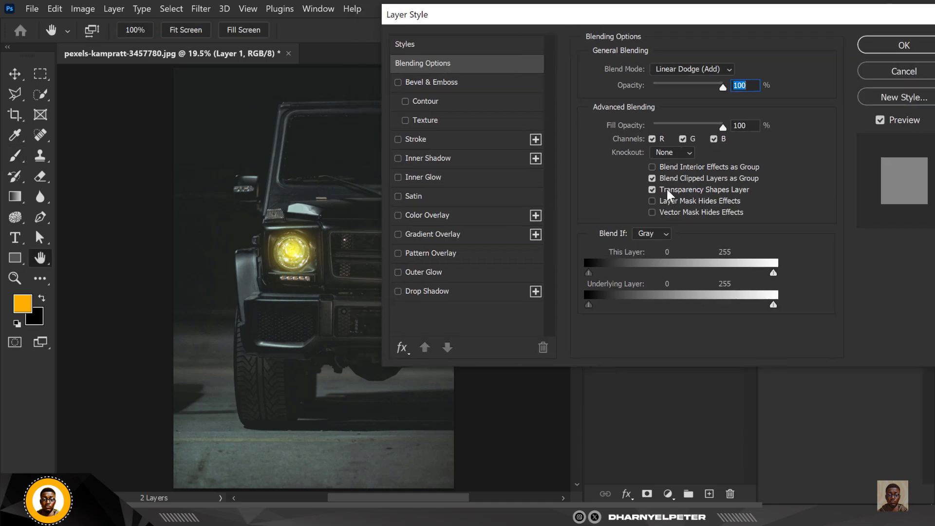
click(653, 190)
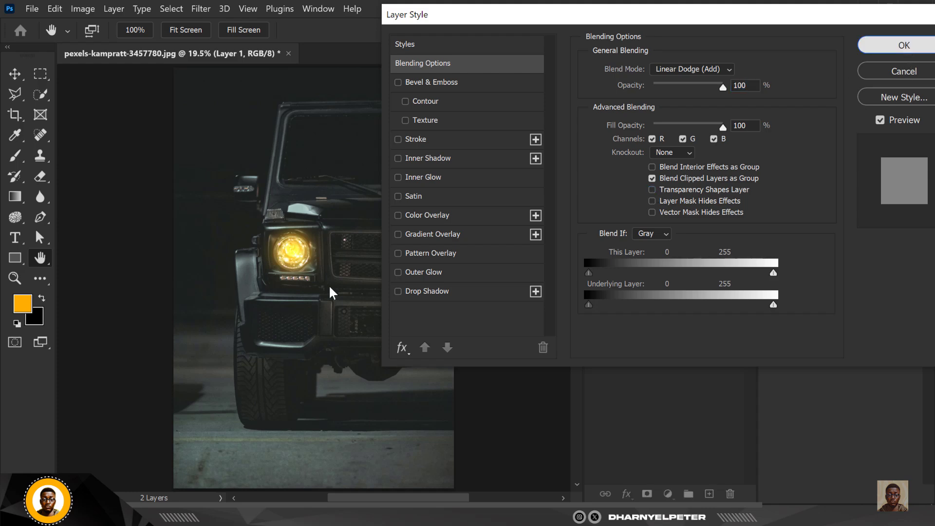
key(Return)
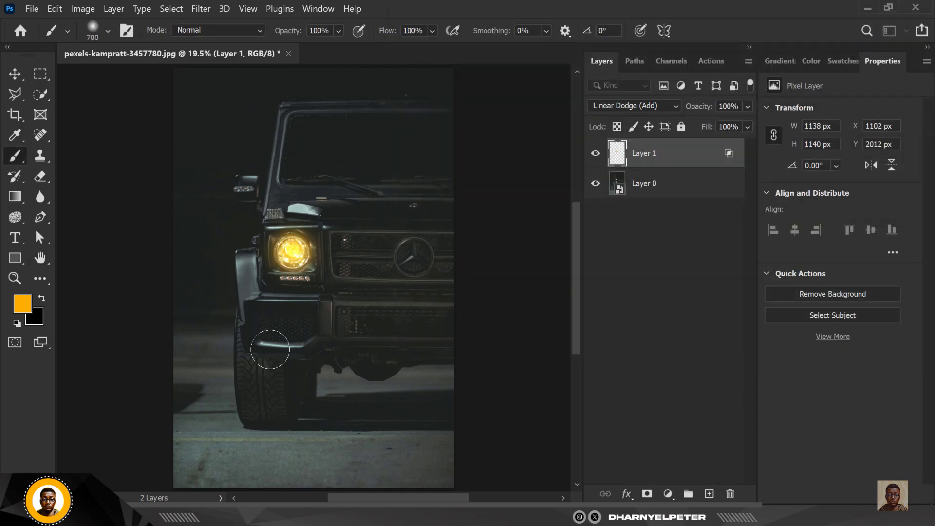
- Add Layer 2 and paint a wider orange glow with a 1000 px brush
click(710, 495)
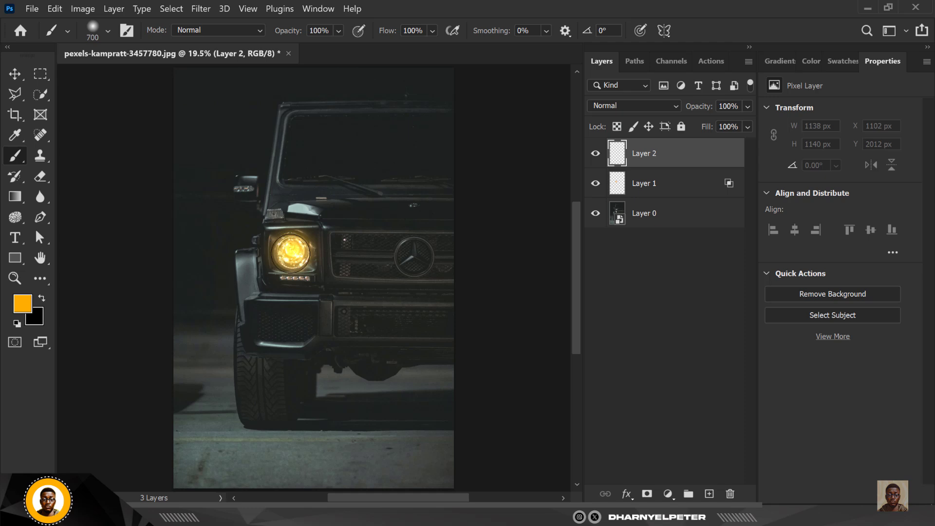
key(bracketright)
key(bracketright)
key(bracketright)
click(291, 251)
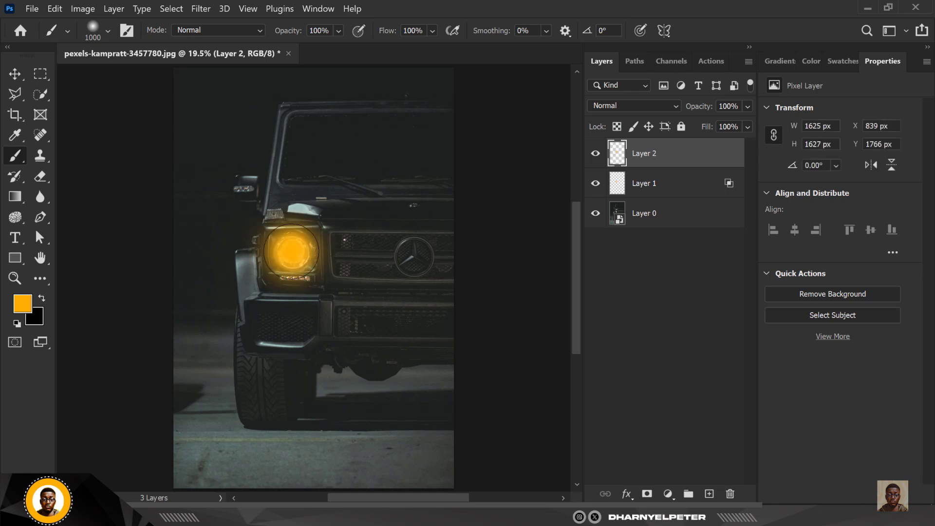
- Set Layer 2 to Screen and switch off its Transparency Shapes Layer option
click(670, 106)
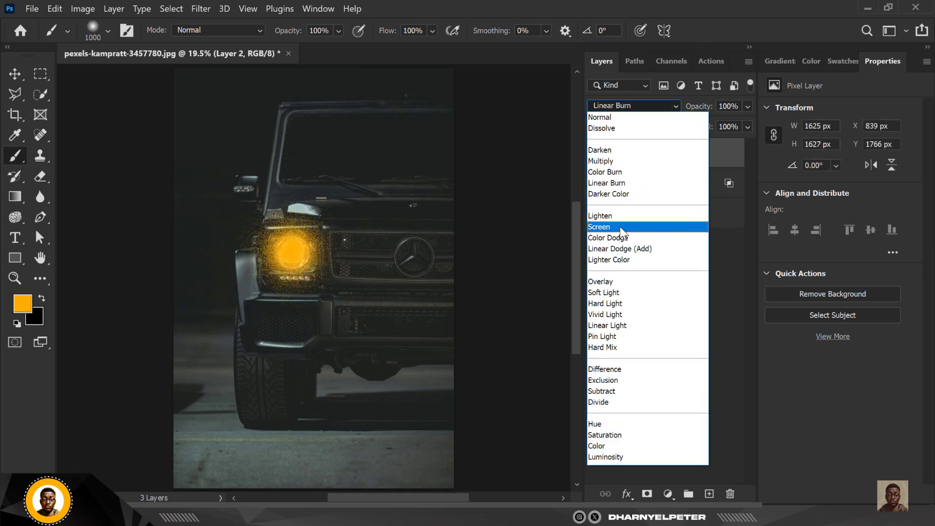
click(607, 226)
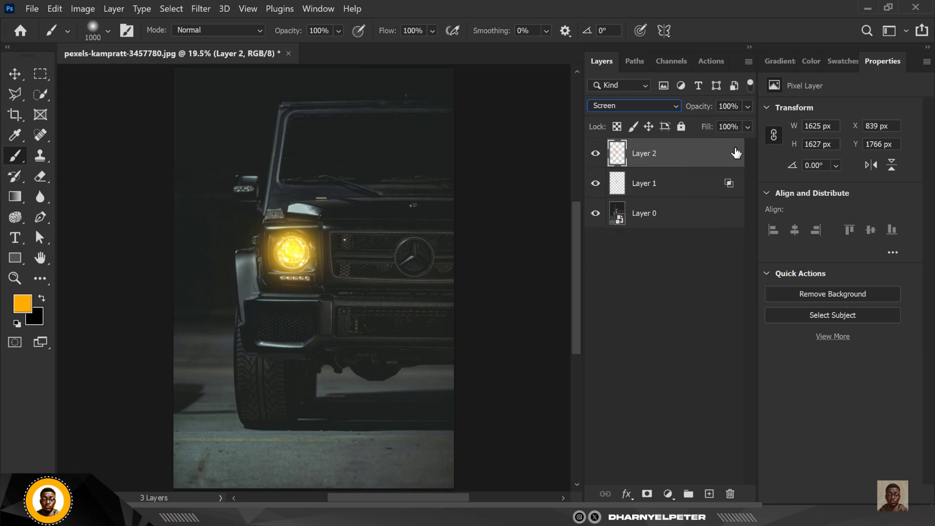
right_click(714, 162)
click(776, 20)
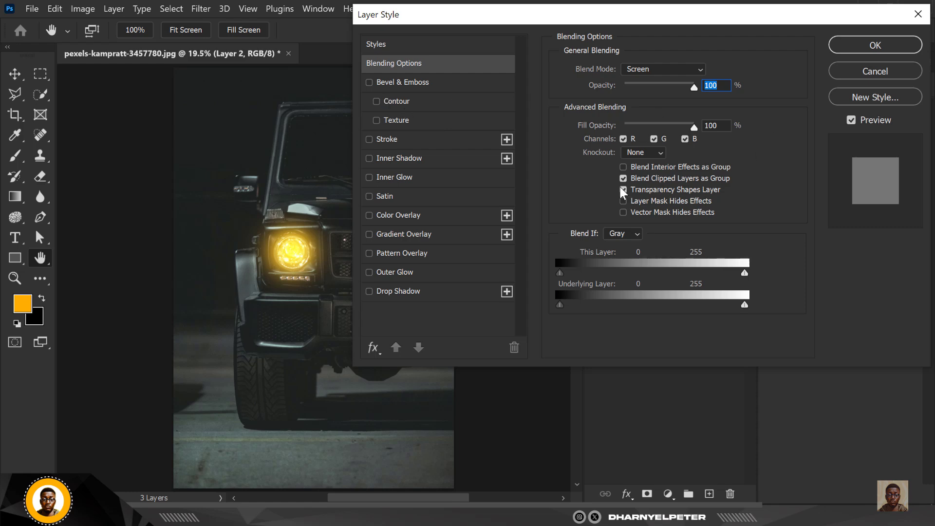
click(623, 188)
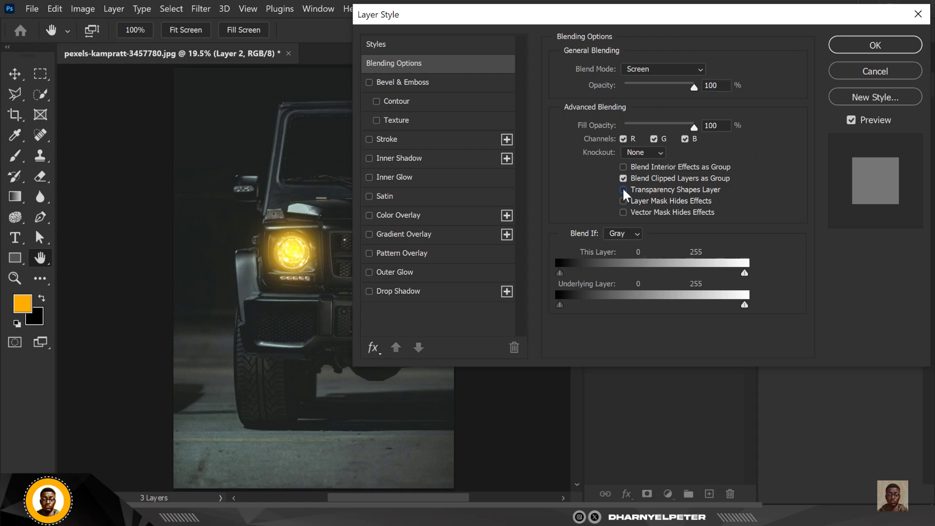
click(859, 49)
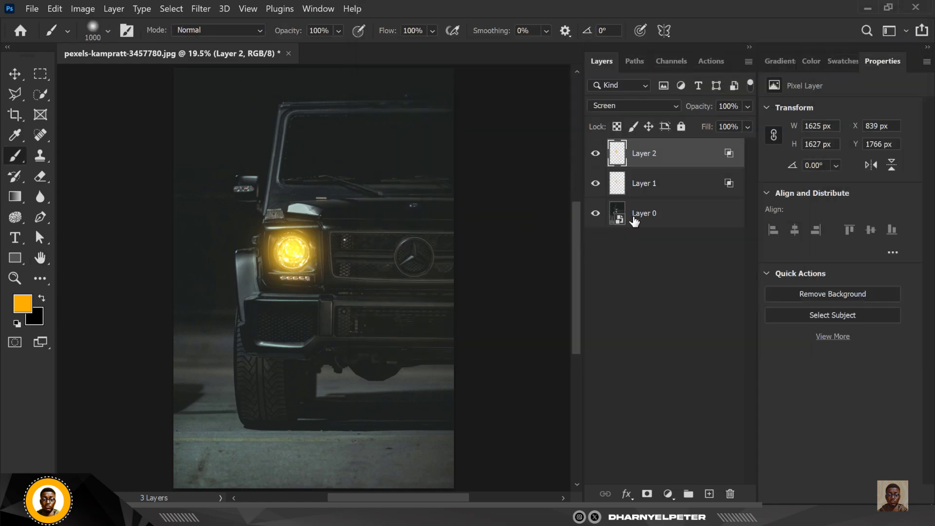
- Add a new Screen-mode layer and keep brush flow at 37%
click(709, 494)
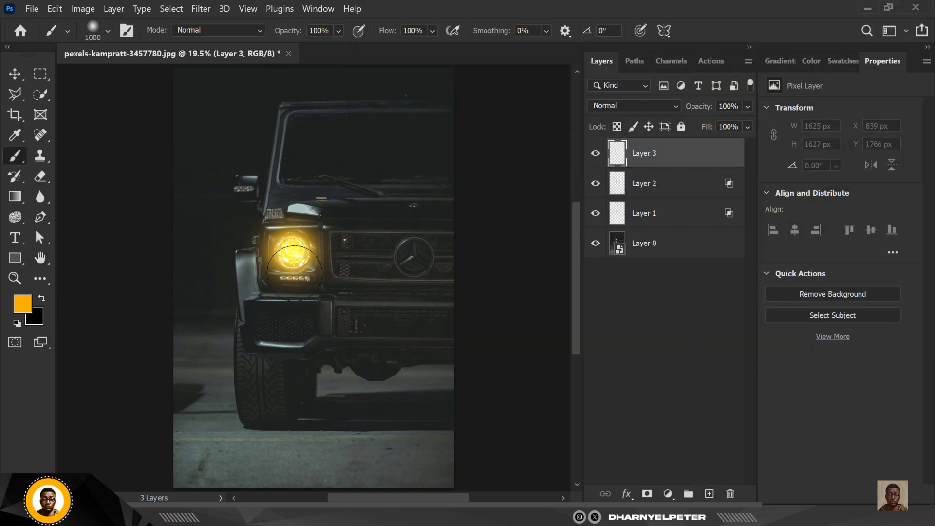
click(664, 105)
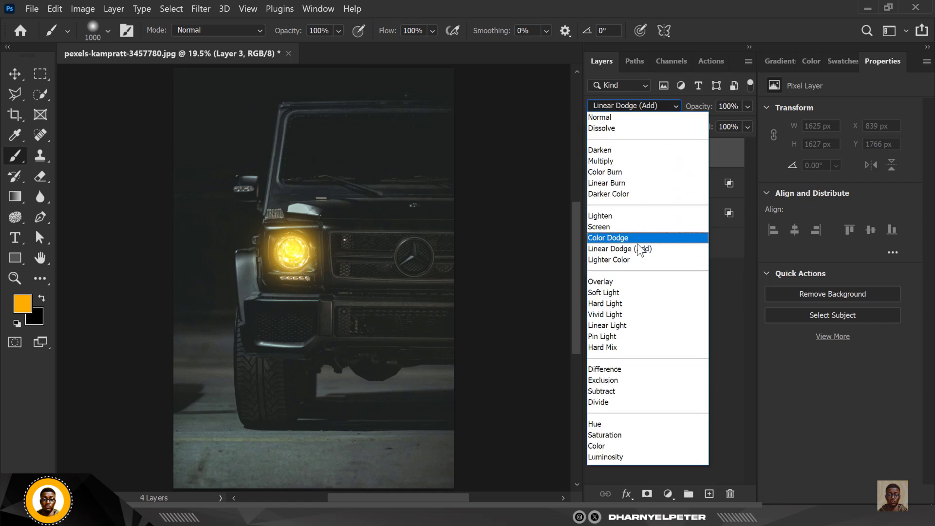
click(606, 227)
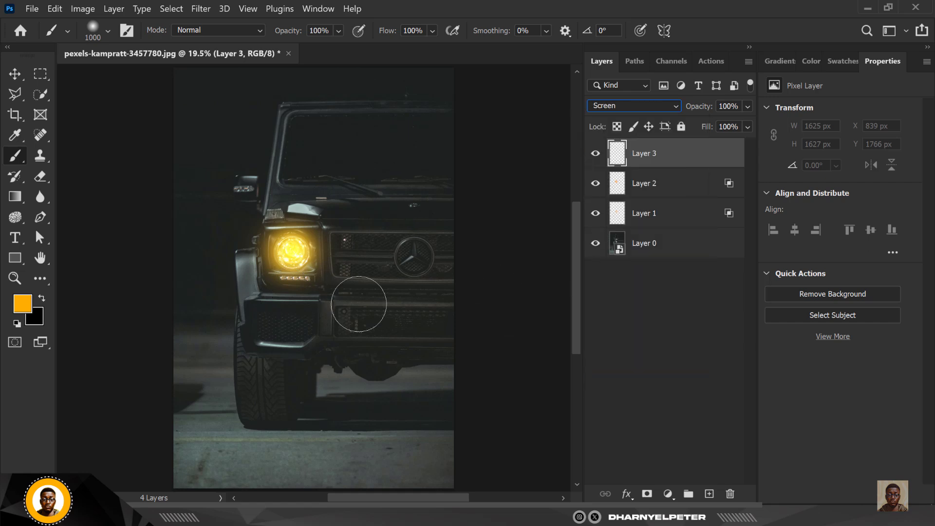
click(432, 31)
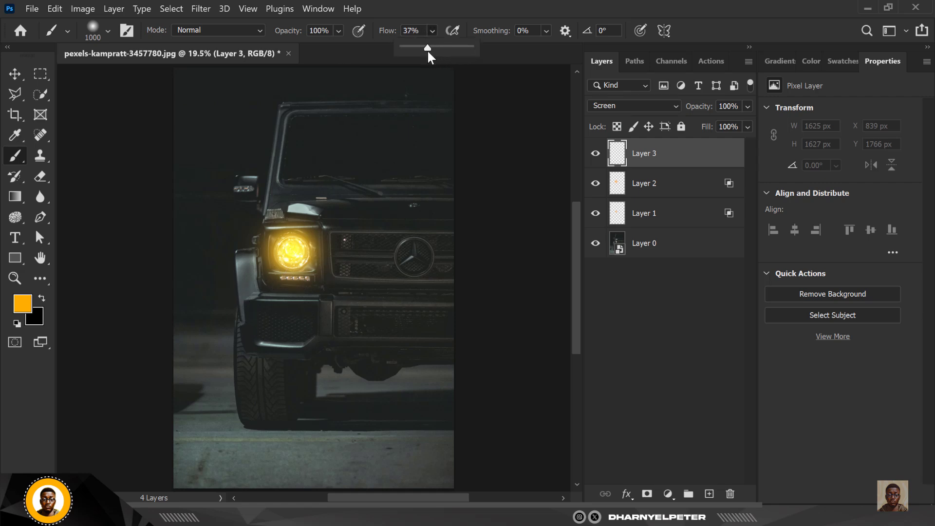
click(285, 303)
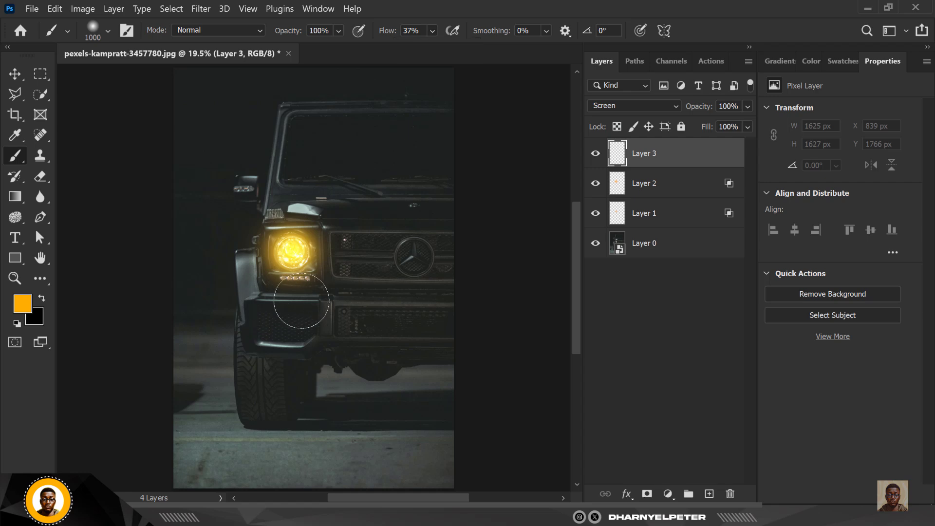
- Paint soft yellow glow across the bumper below the headlight and onto the fender
click(302, 301)
click(318, 301)
click(270, 319)
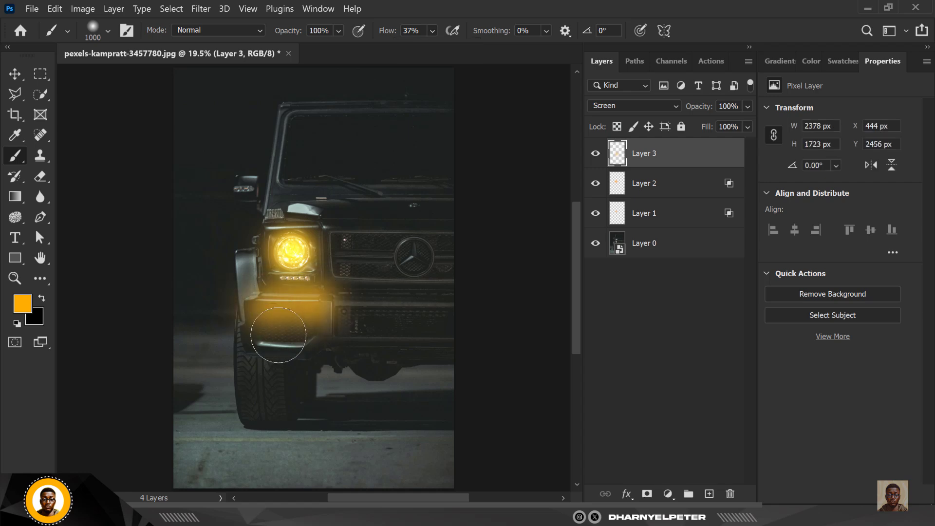
click(278, 337)
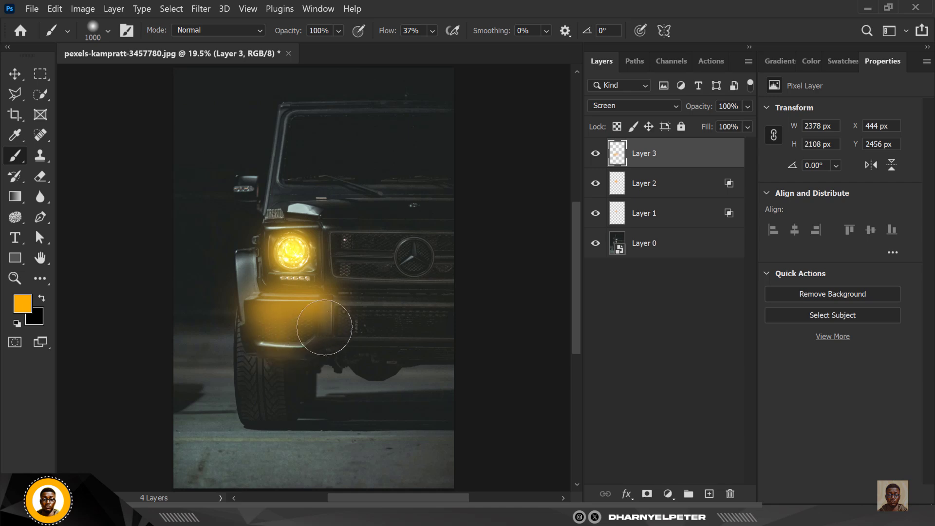
click(323, 327)
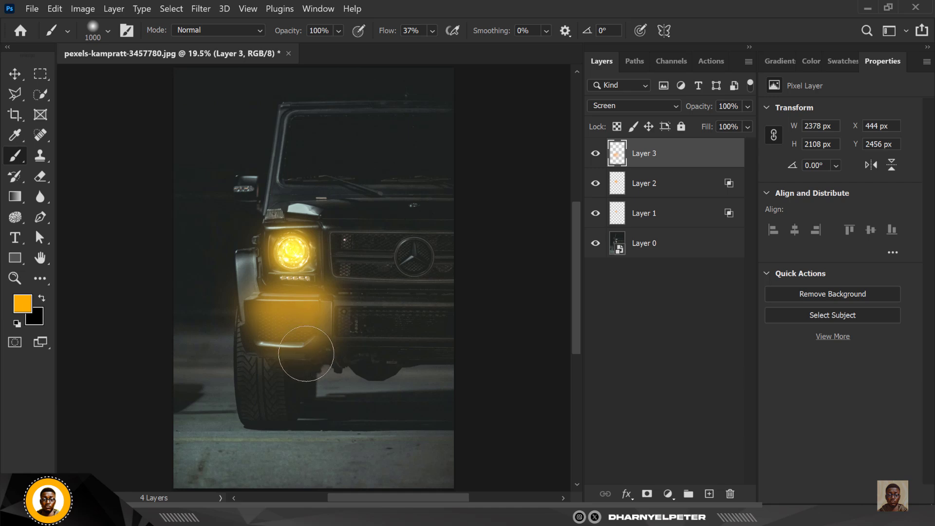
click(341, 301)
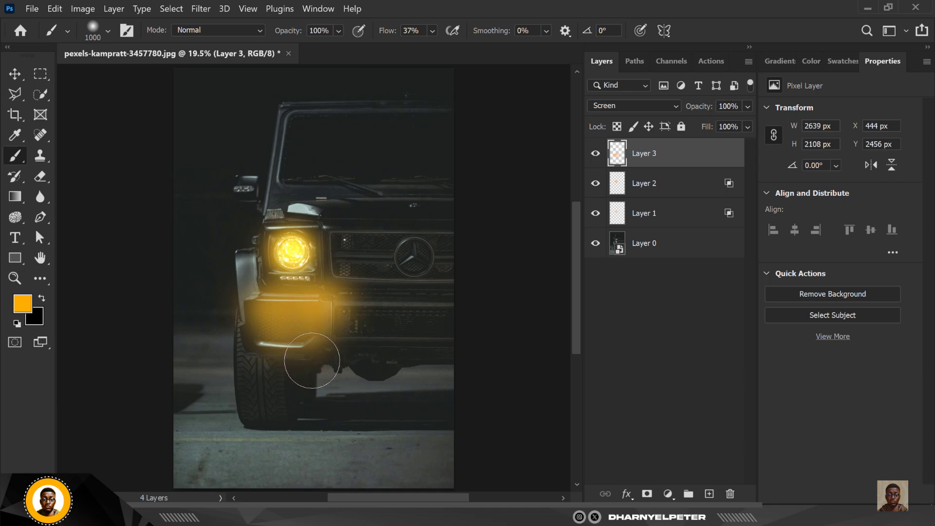
click(257, 263)
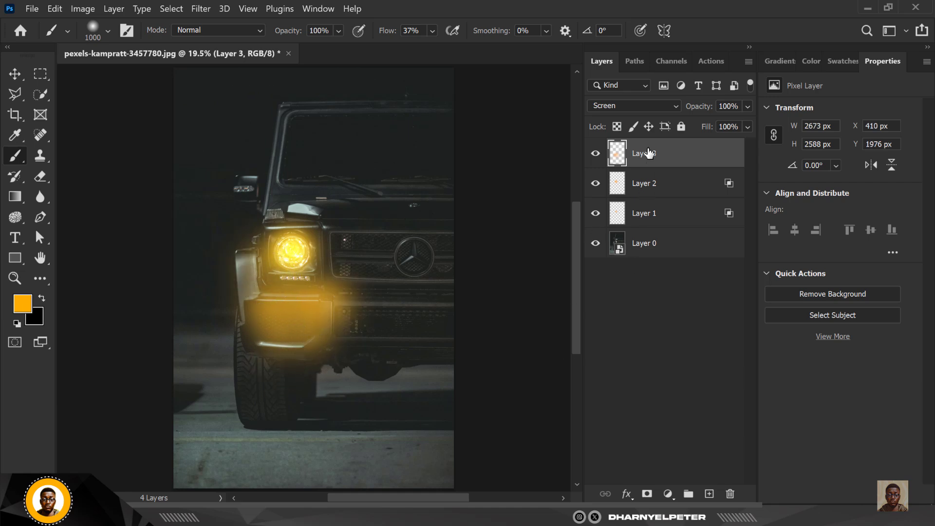
right_click(688, 162)
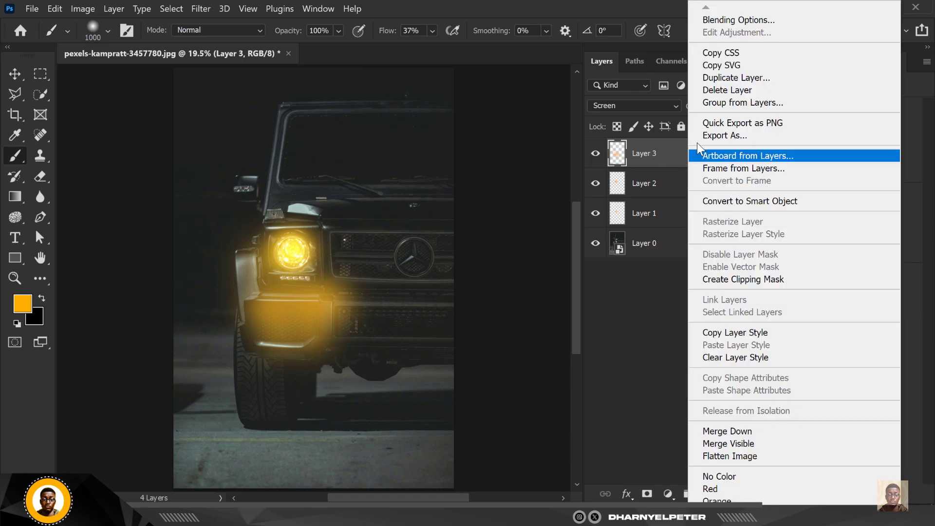
- Split Layer 3's Underlying Layer Blend If black slider to 32/131 and apply
click(731, 23)
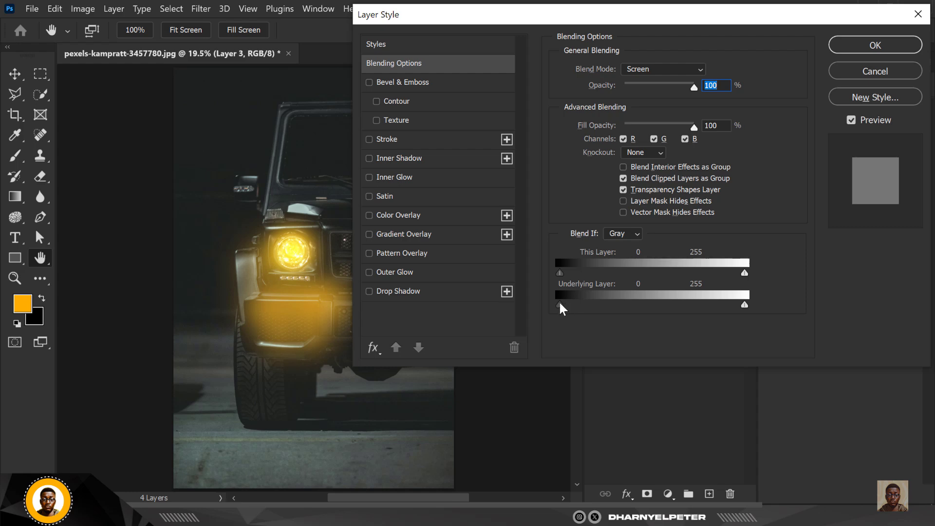
drag(560, 305, 649, 307)
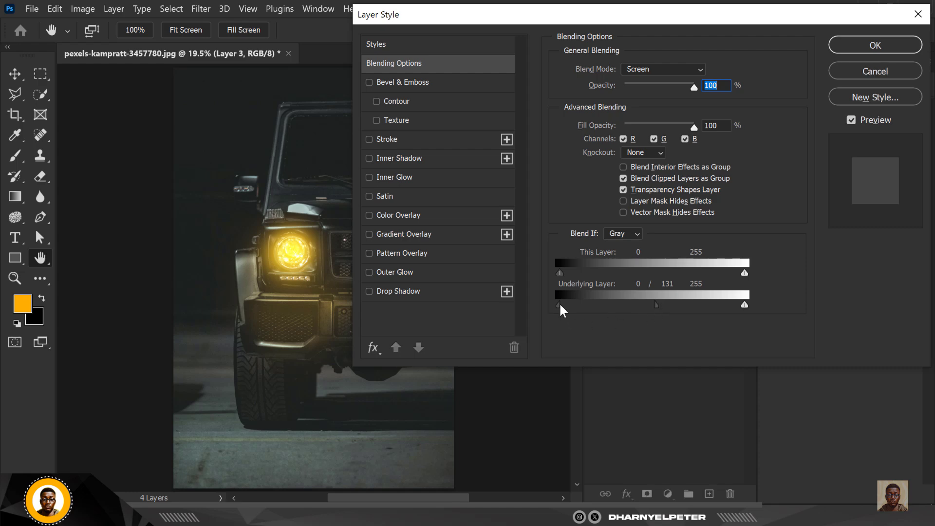
drag(559, 305, 591, 304)
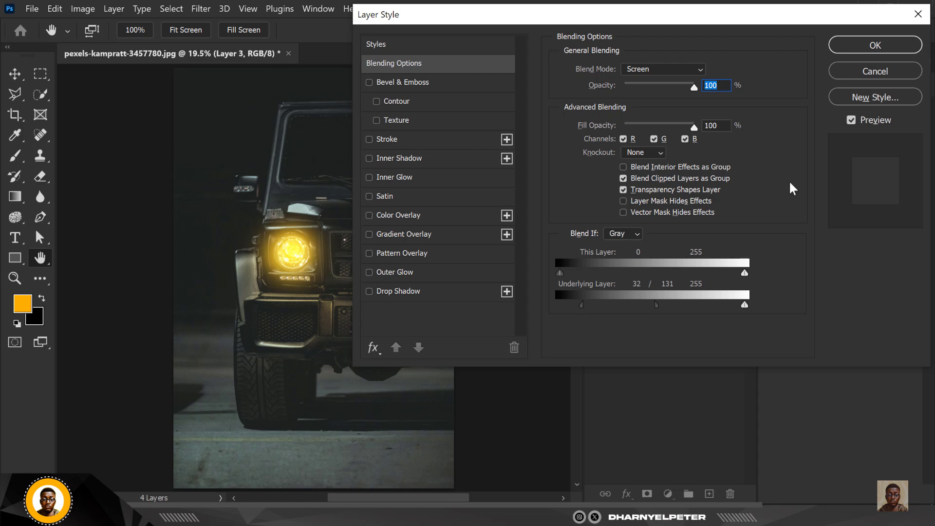
click(872, 45)
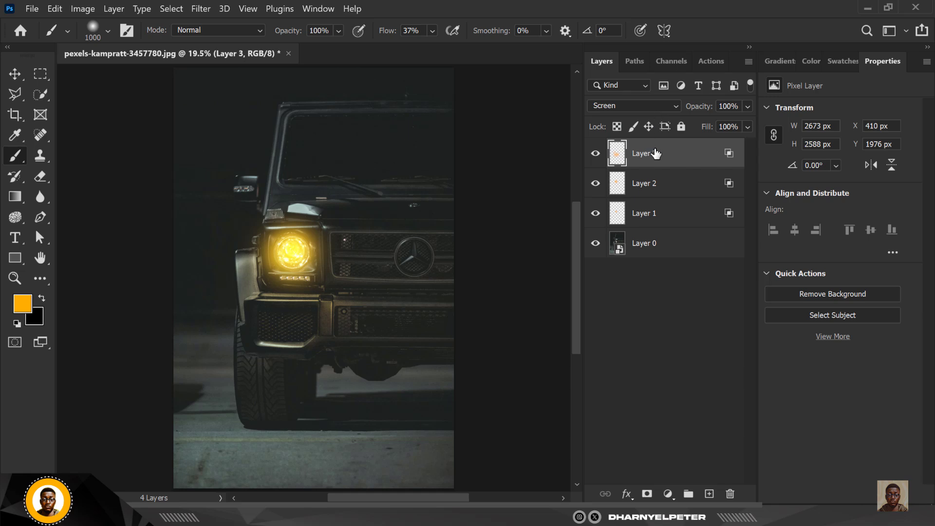
- Duplicate Layer 3, add a new Layer 4, and enlarge the brush to 5000
key(ctrl+j)
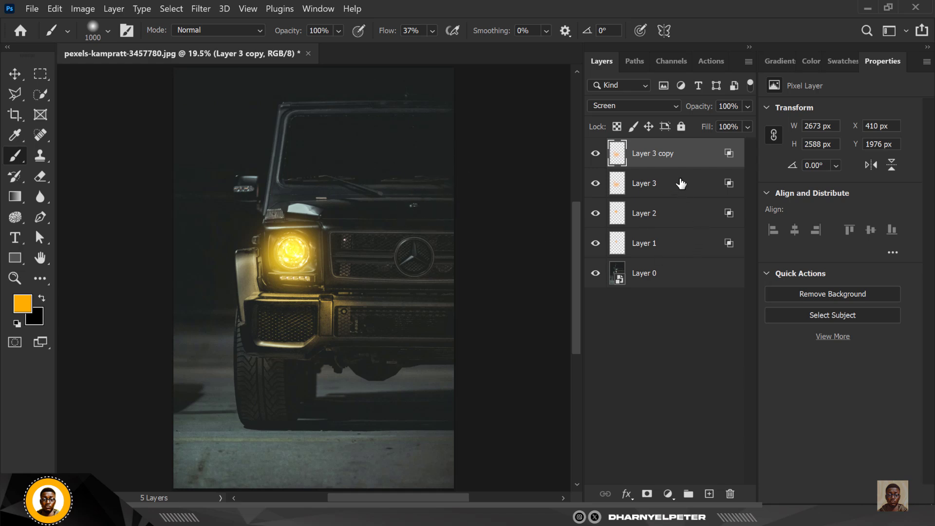
click(709, 494)
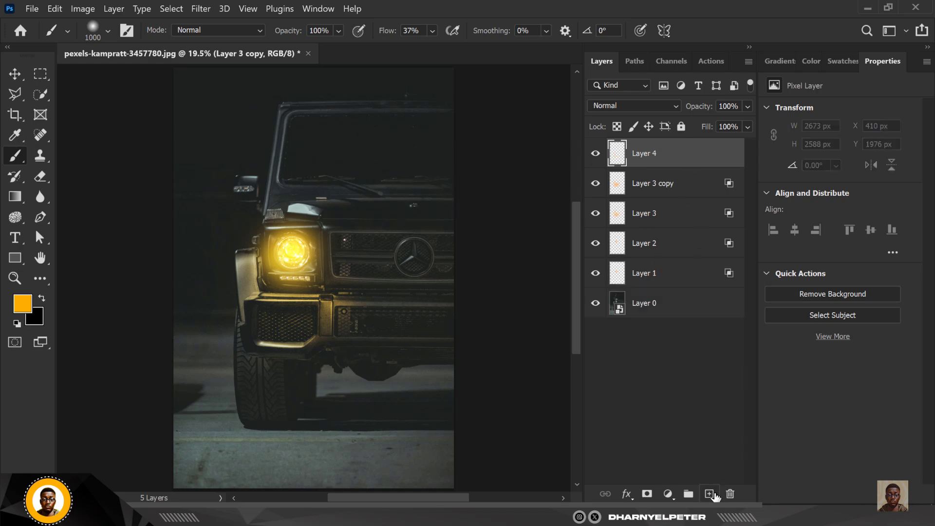
key(bracketright)
key(bracketright)
key(bracketright)
key(bracketright)
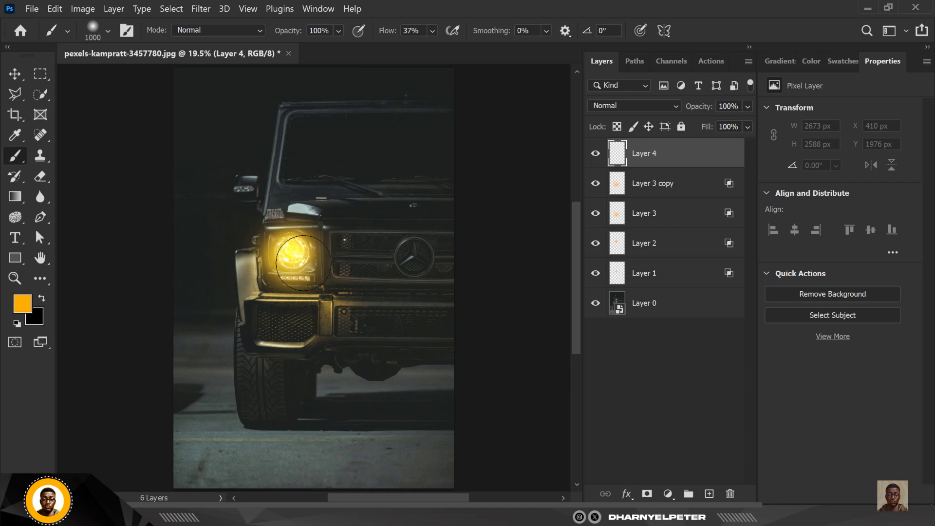
key(bracketright)
key(bracketright)
key(bracketright)
key(bracketright)
key(bracketright)
key(bracketright)
key(bracketright)
key(bracketright)
key(bracketright)
key(bracketright)
key(bracketright)
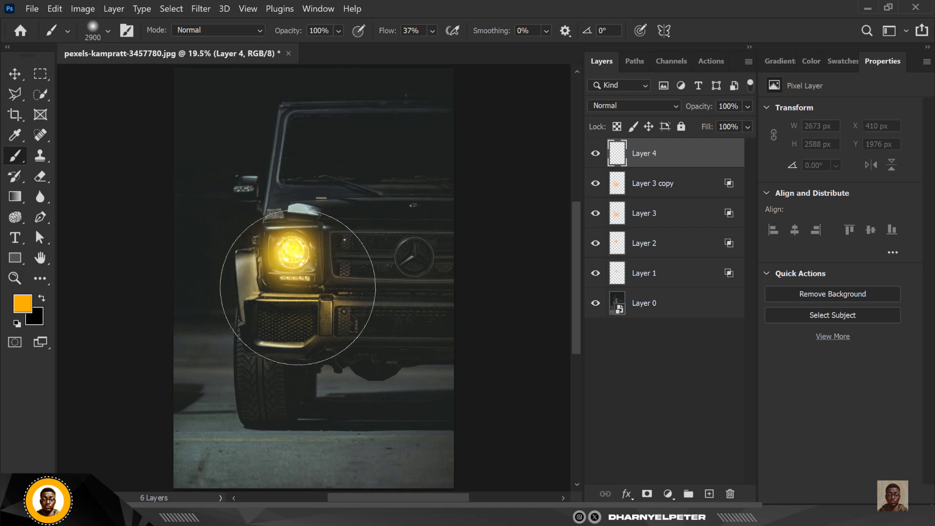
key(bracketright)
key(bracketright)
key(bracketright)
key(bracketright)
key(bracketright)
key(bracketright)
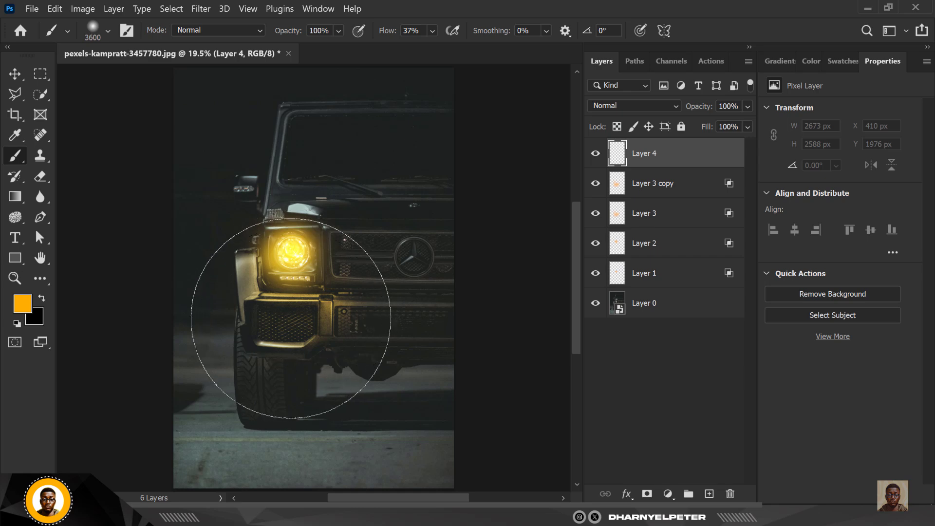
key(bracketright)
key(bracketright)
key(bracketright)
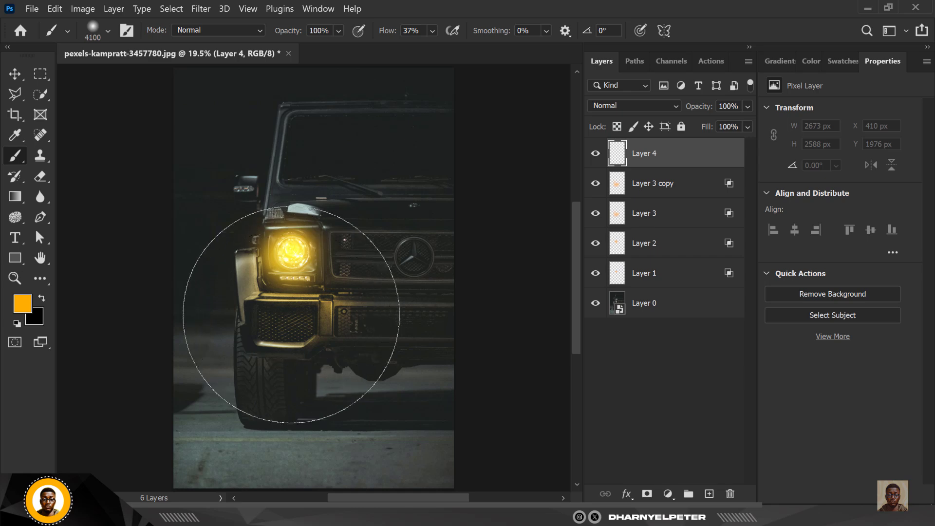
key(bracketright)
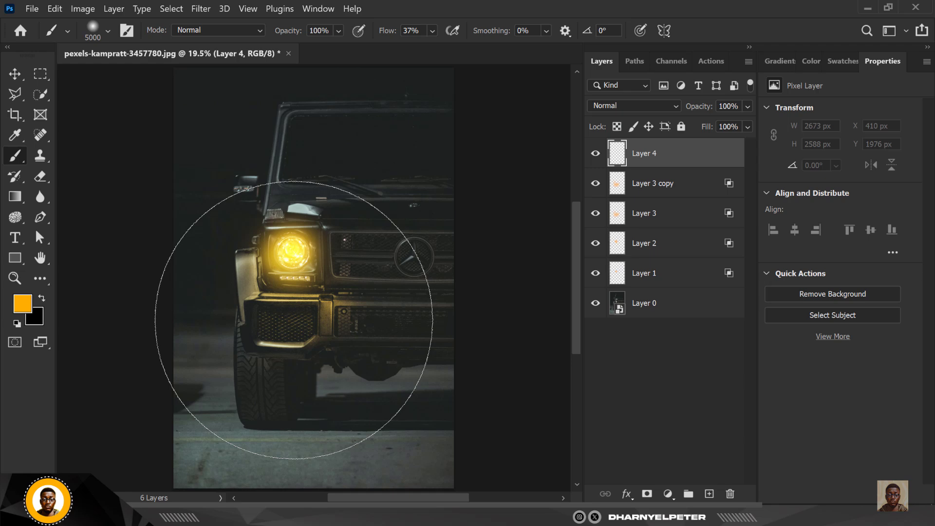
- Raise brush flow to 100% and paint one large orange glow over the headlight
click(293, 320)
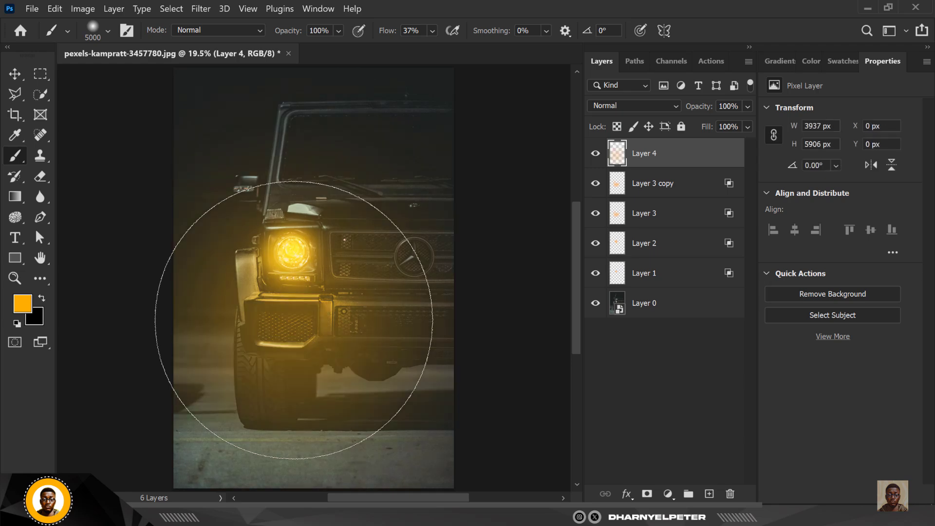
key(ctrl+z)
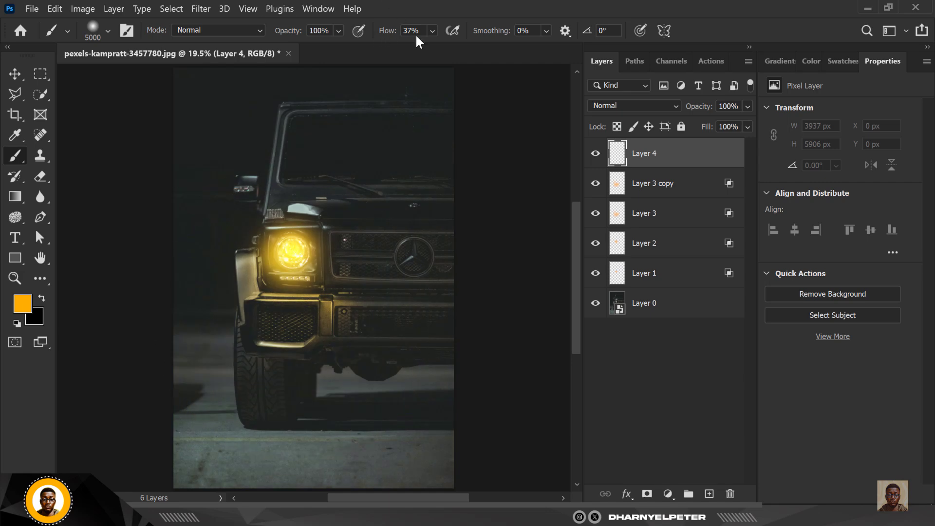
click(431, 31)
drag(446, 45, 498, 46)
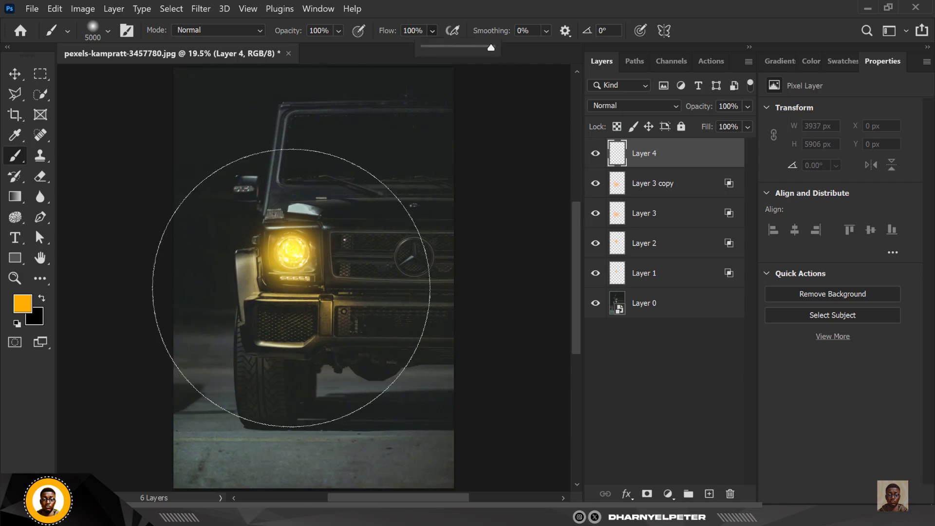
click(302, 295)
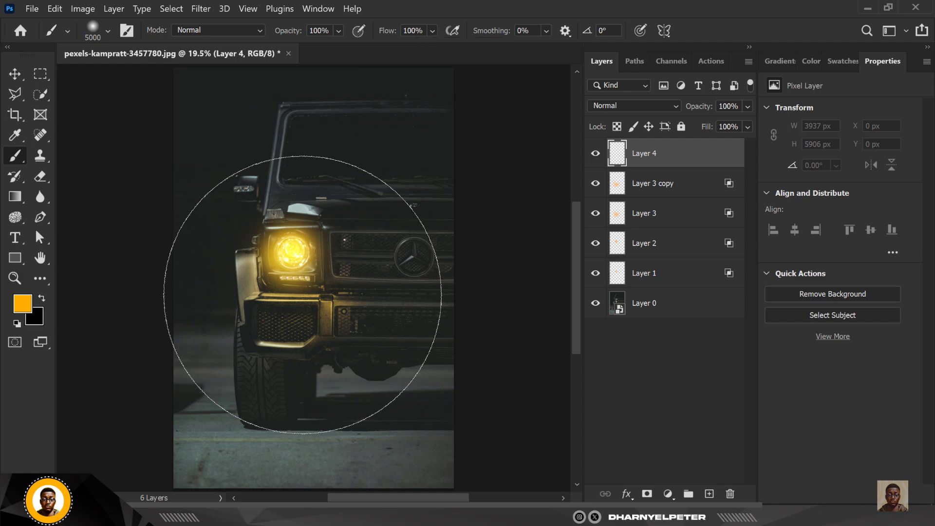
click(302, 295)
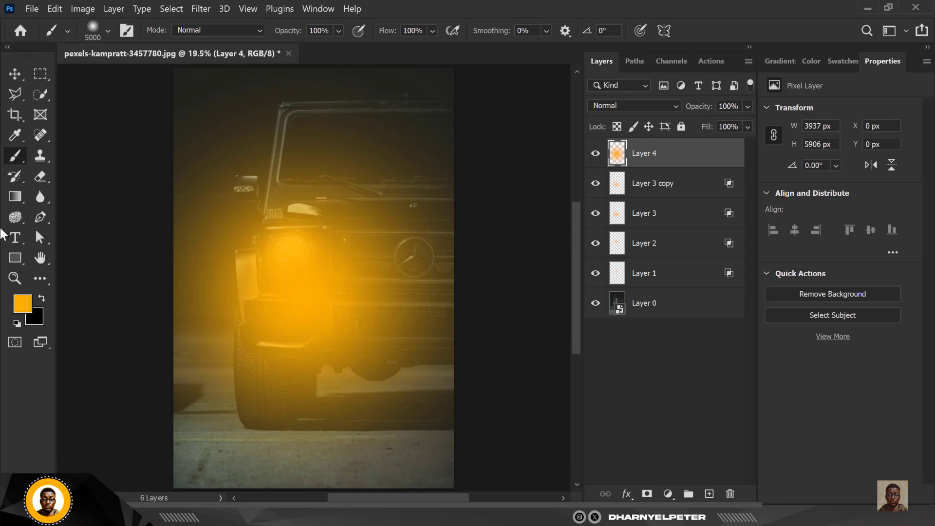
click(659, 104)
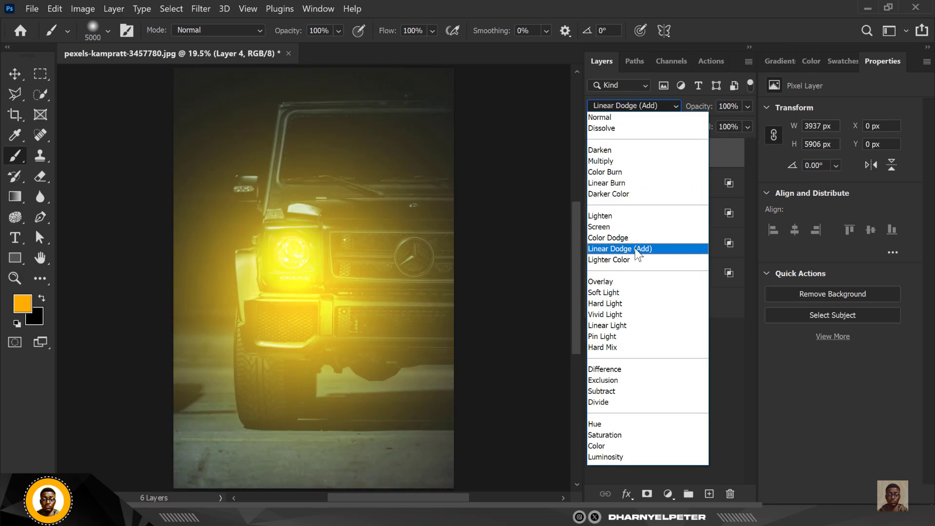
- Set Layer 4 to Linear Dodge (Add), hide it, and add empty Layer 5
click(635, 249)
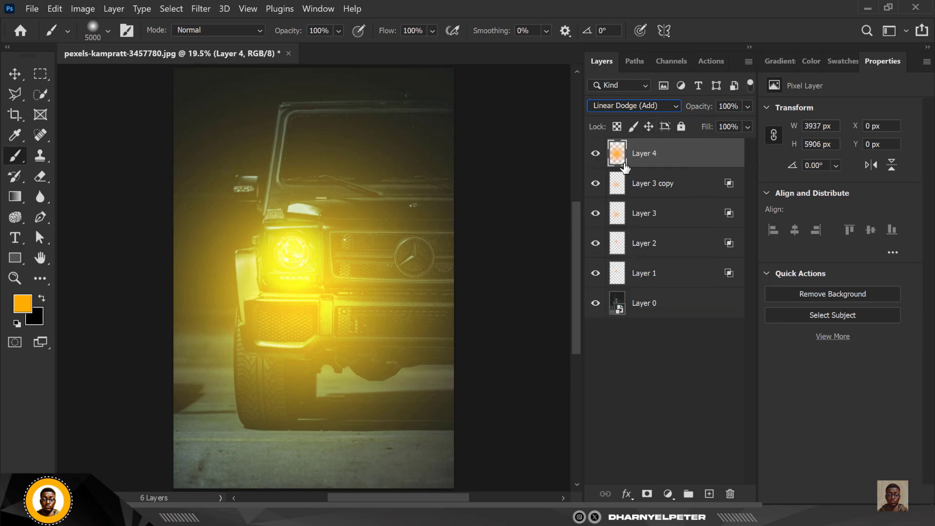
click(595, 154)
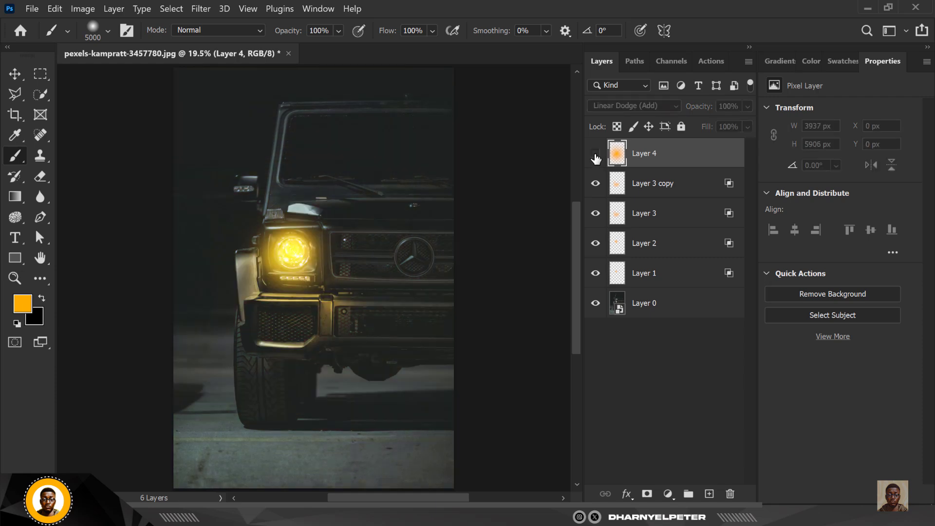
click(709, 494)
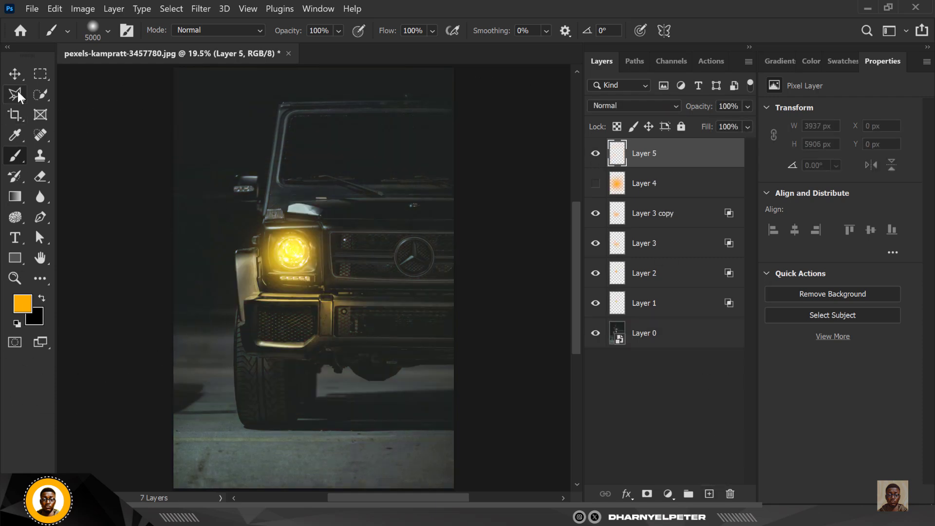
drag(17, 92, 69, 107)
- Draw a Polygonal Lasso beam wedge from the headlight past the lower corners
key(shift+l)
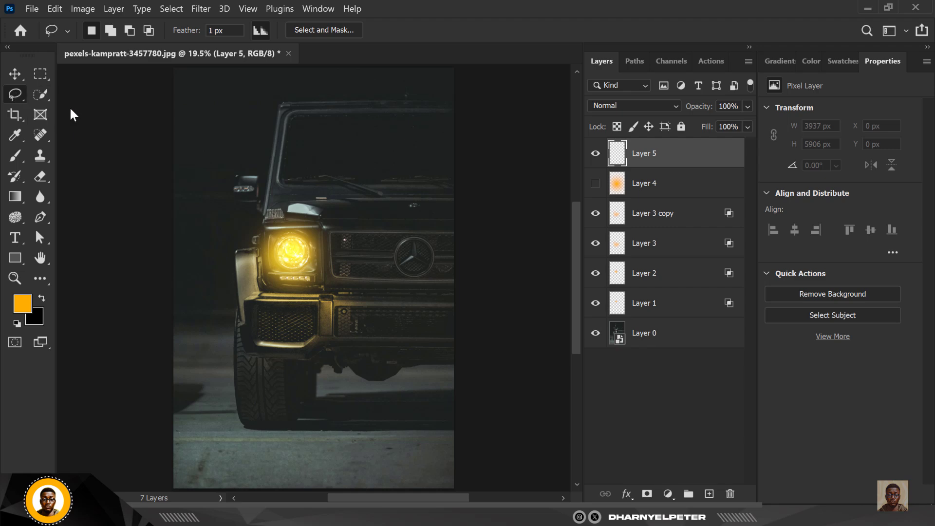
click(283, 255)
key(ctrl+minus)
key(ctrl+minus)
key(ctrl+minus)
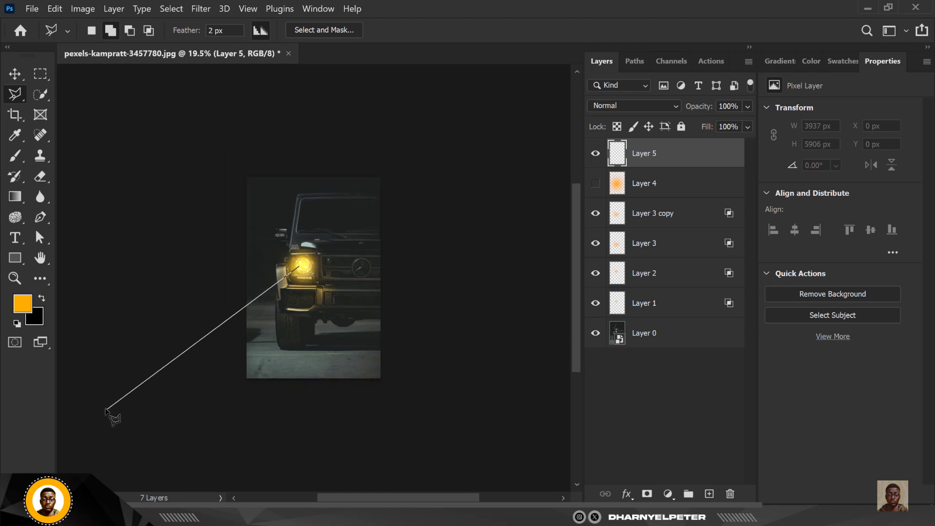
click(89, 406)
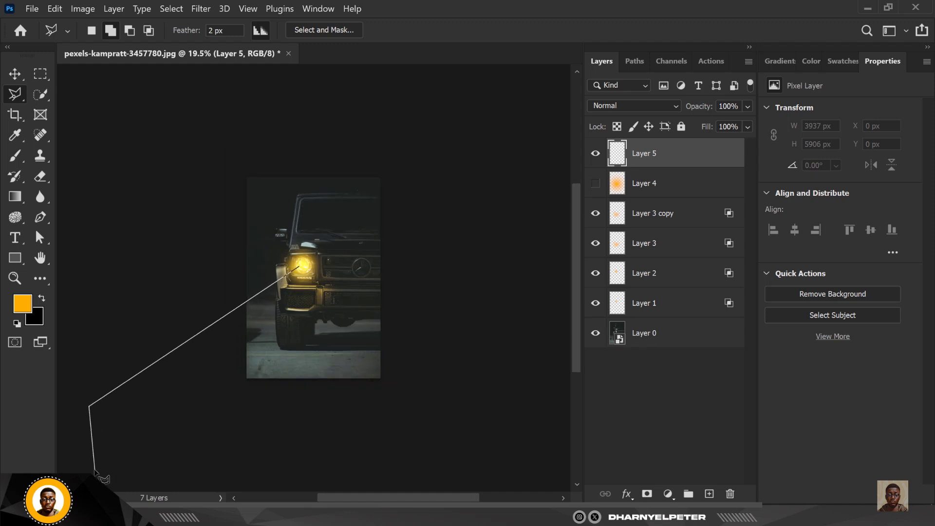
click(92, 465)
click(482, 477)
click(476, 328)
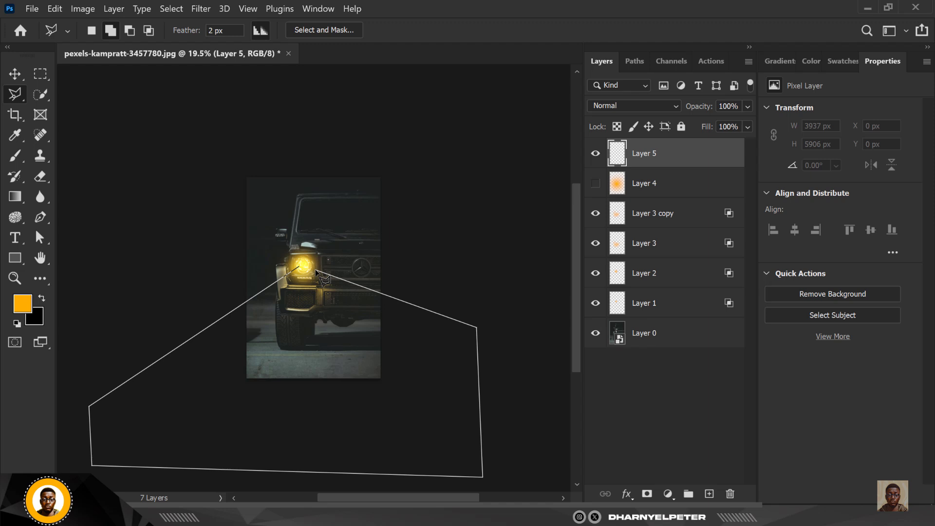
click(302, 268)
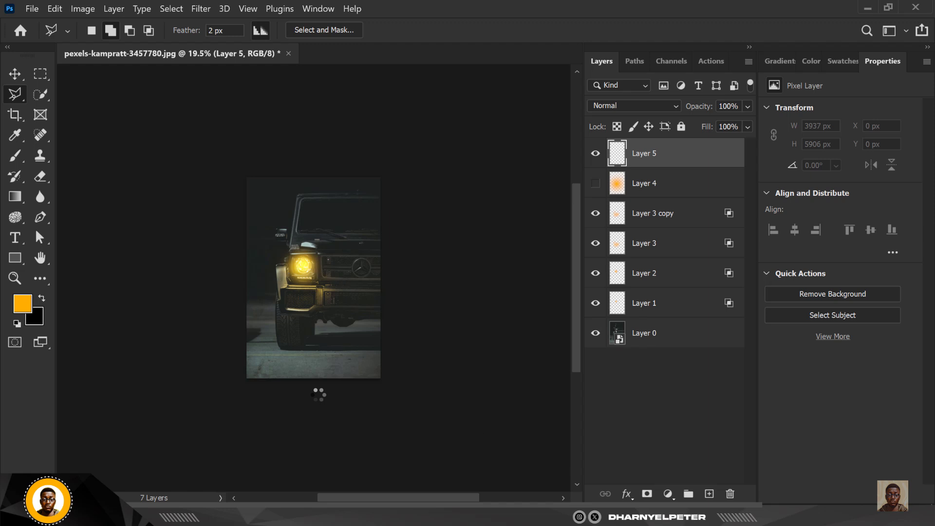
- Make Layer 4's glow visible again and select Layer 4
scroll(335, 289, up, 3)
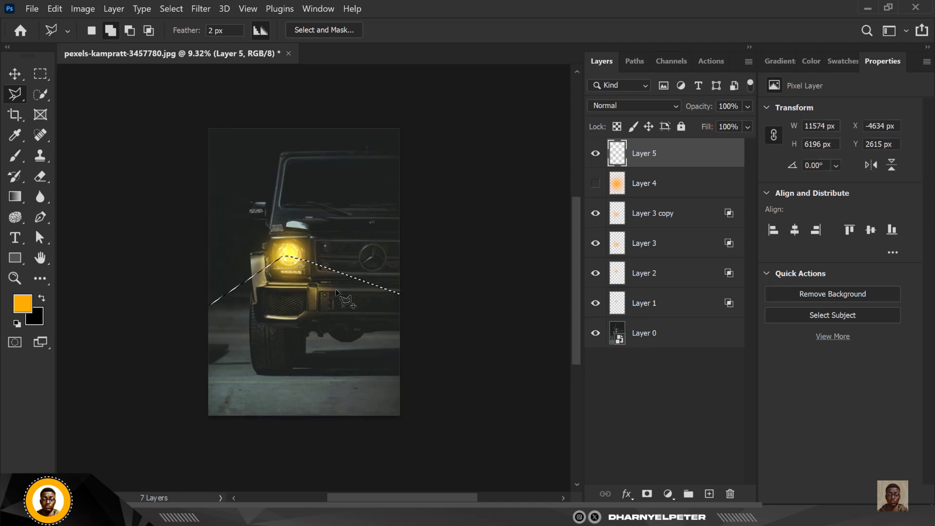
click(596, 186)
click(664, 190)
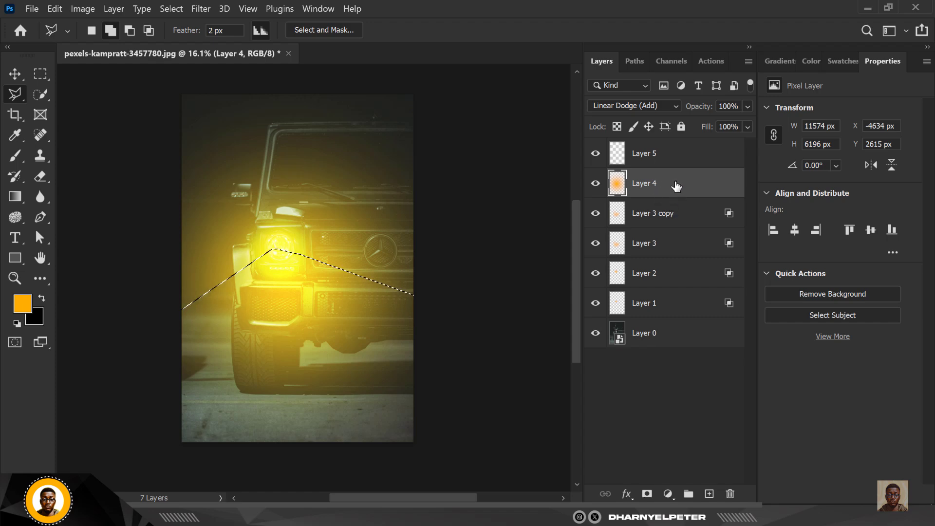
- Mask Layer 4's glow to the beam selection and remove the empty Layer 5
click(648, 494)
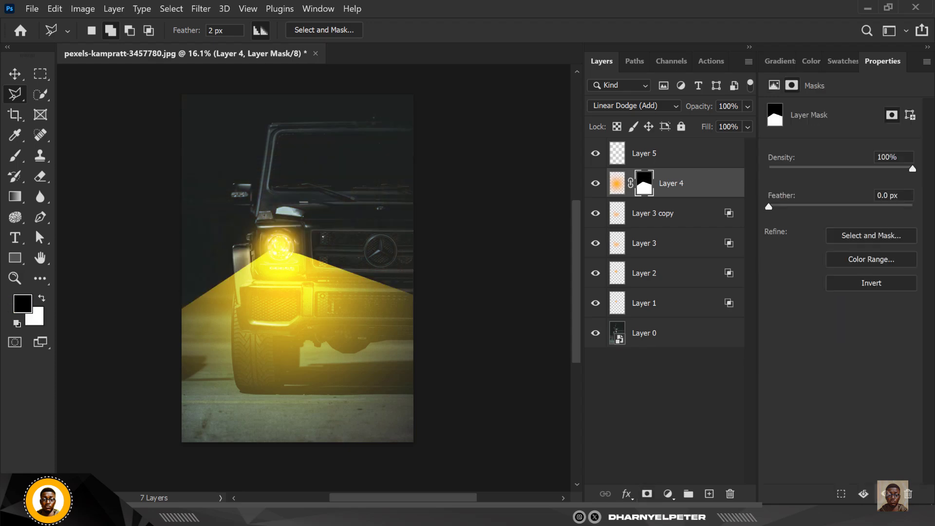
key(shift+alt+n)
click(614, 188)
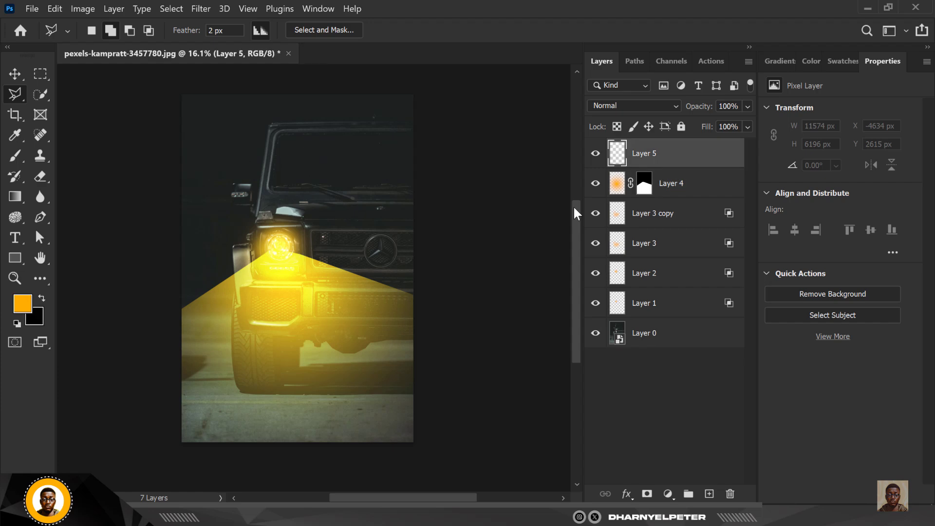
key(ctrl+z)
key(ctrl+z)
- Feather Layer 4's beam mask to 175.9 px for soft edges
click(644, 155)
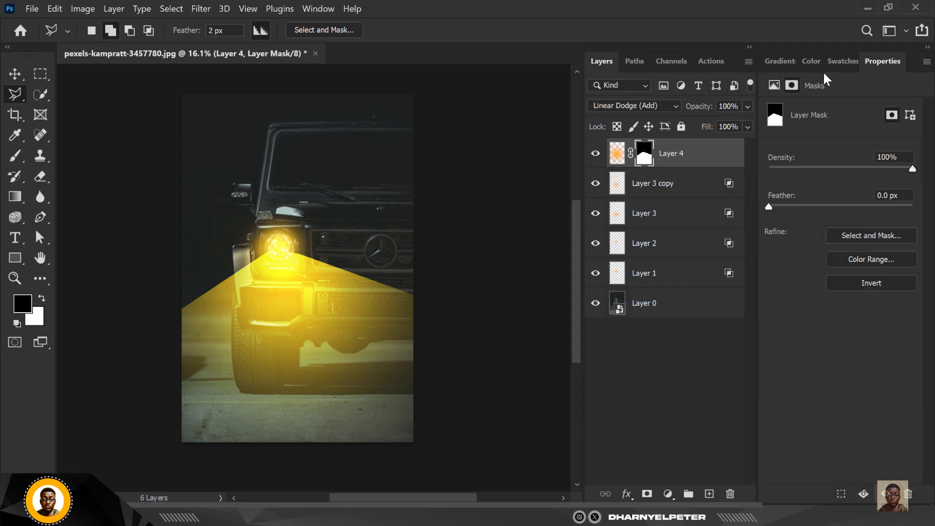
click(196, 12)
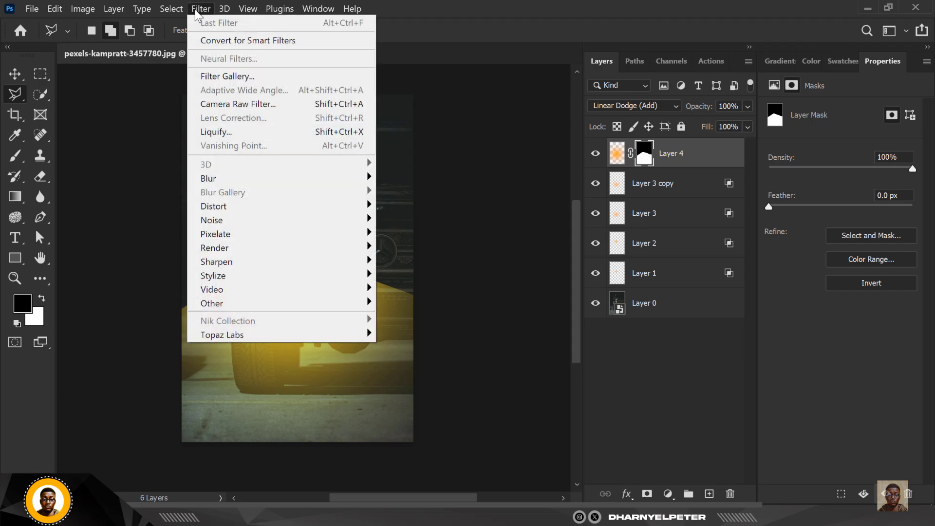
mouse_move(320, 14)
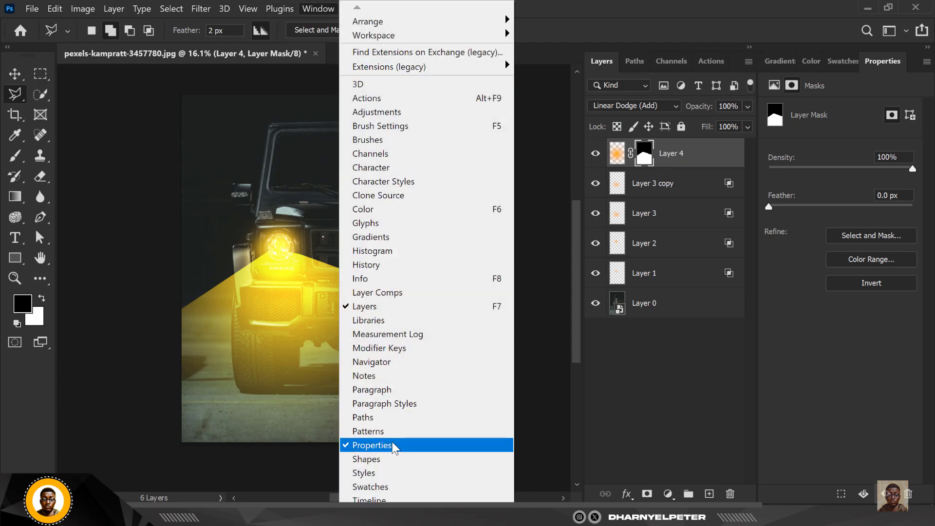
drag(789, 208, 794, 210)
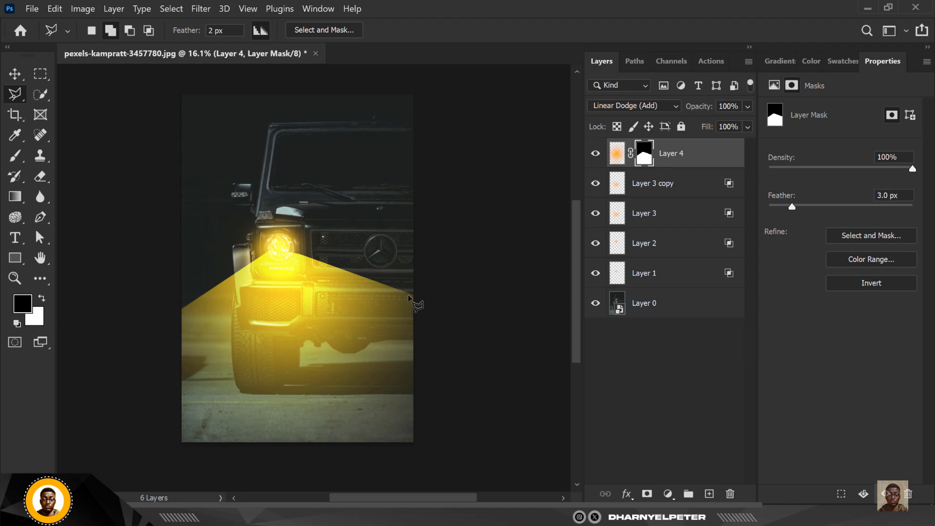
key(v)
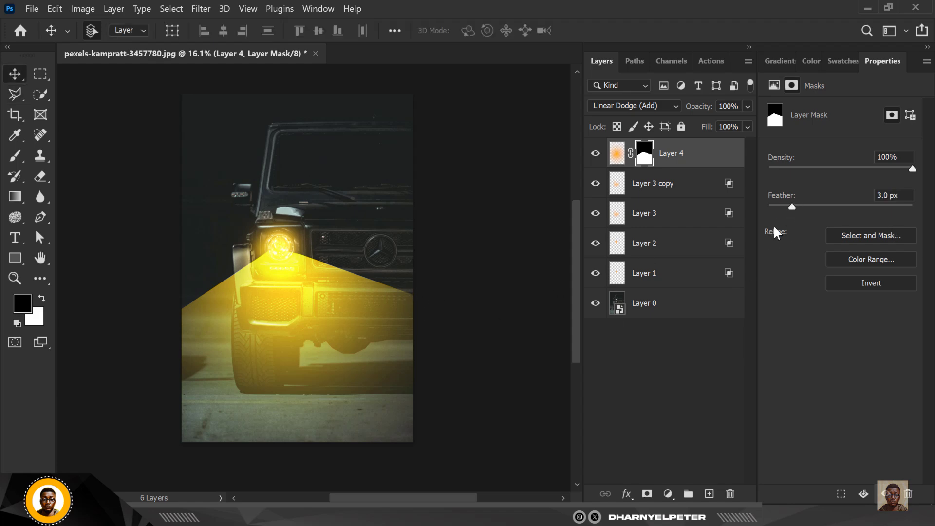
drag(793, 211, 883, 232)
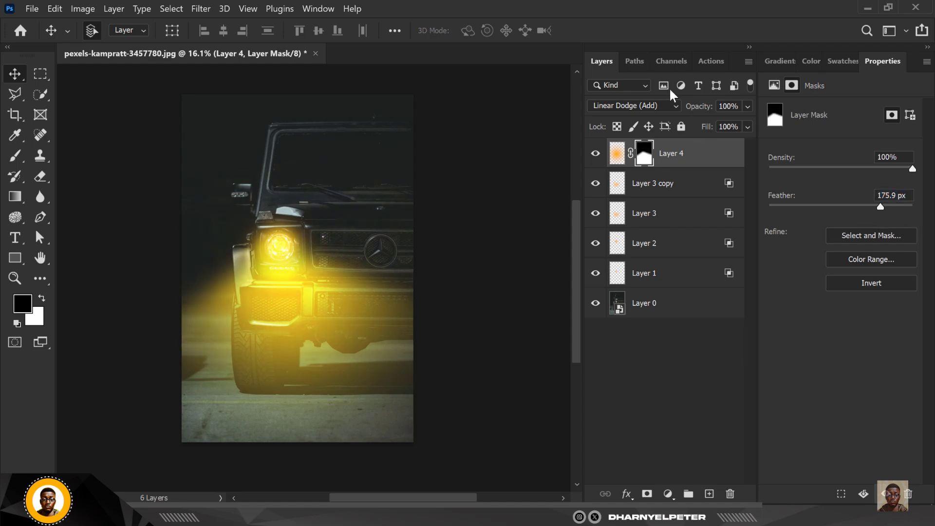
- Lower Layer 4's opacity to 39% to dim the beam glow
click(748, 127)
drag(749, 129, 706, 132)
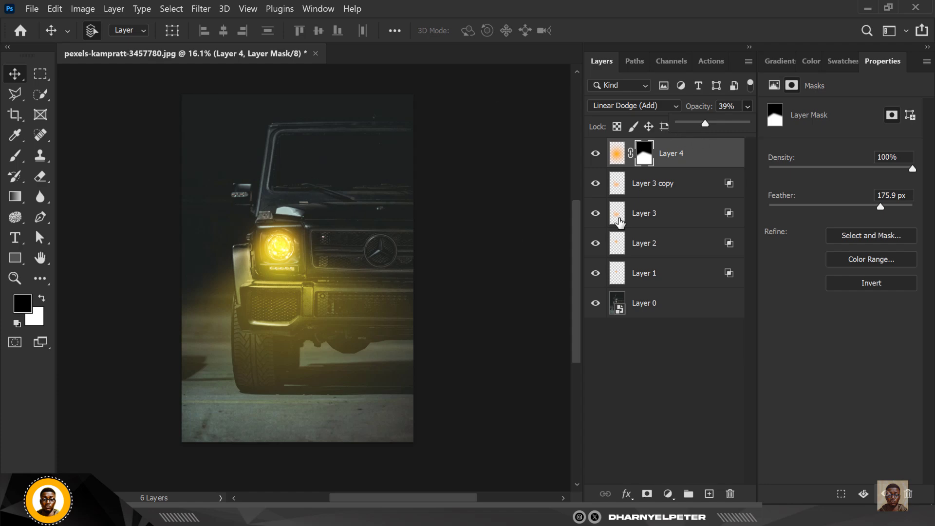
click(656, 304)
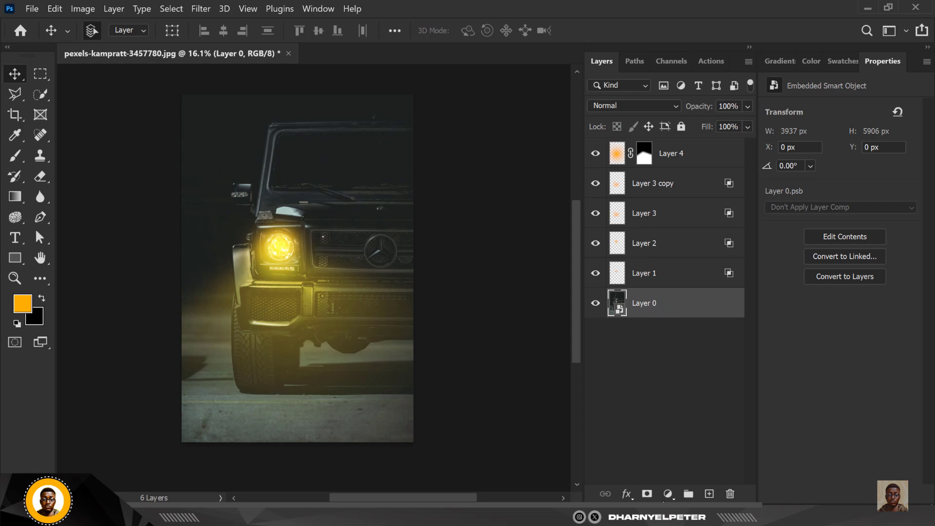
- Add a Color Lookup adjustment layer using the NightFromDay.CUBE night LUT
click(667, 493)
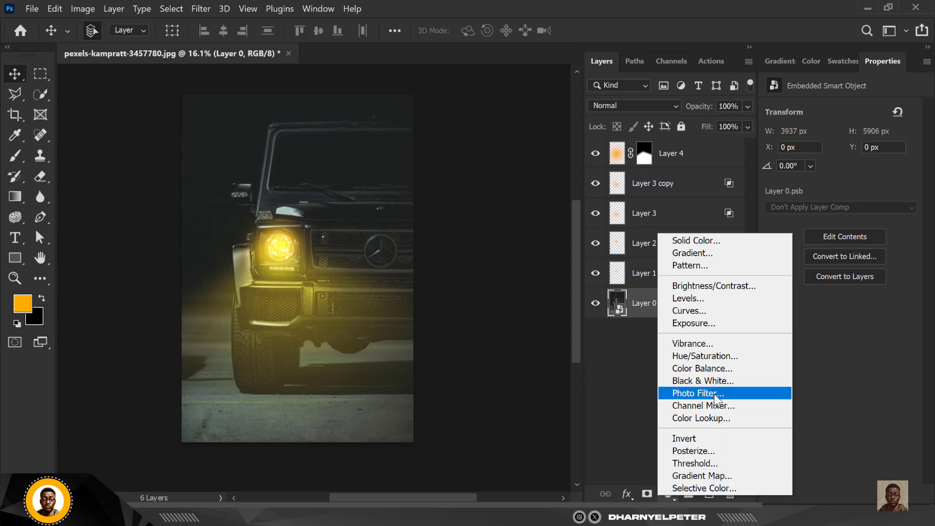
click(720, 418)
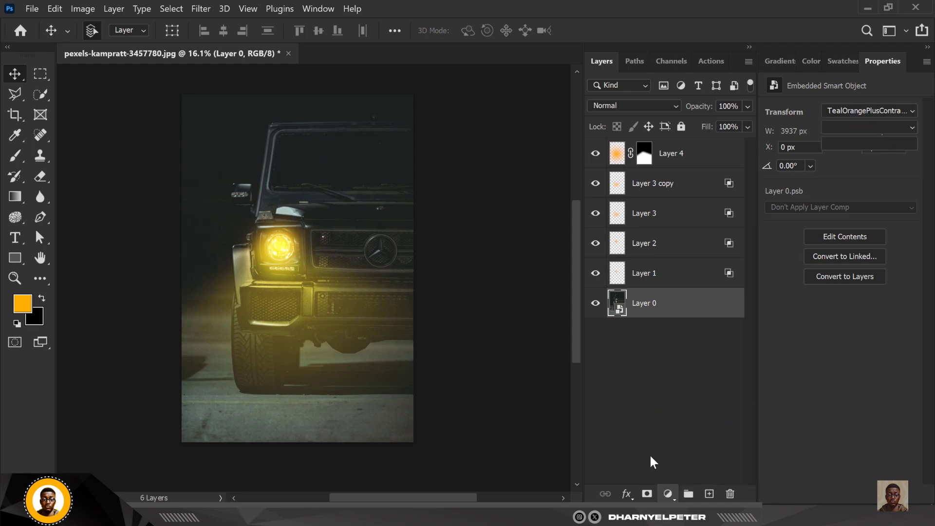
click(903, 113)
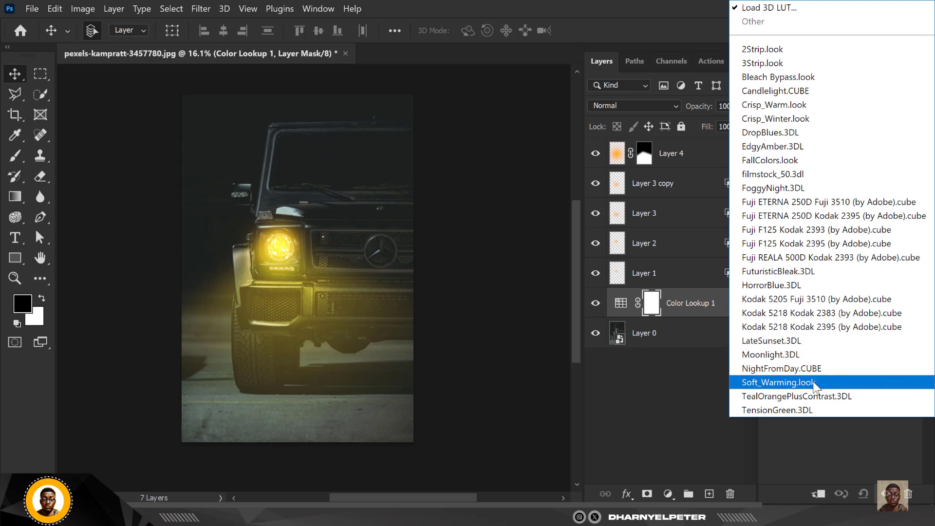
click(803, 382)
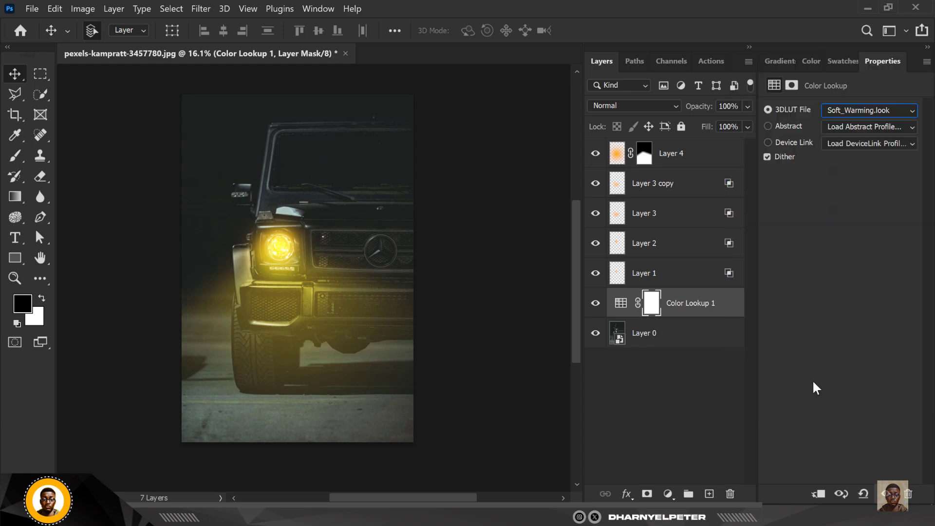
click(887, 111)
click(781, 358)
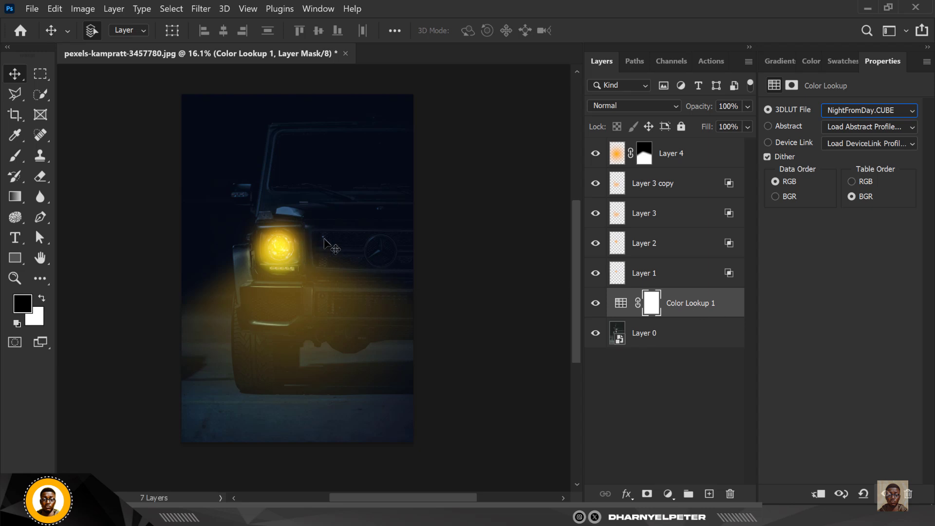
- Reduce Color Lookup 1's opacity to about 73% to soften the night grade
alt+scroll(334, 249, up, 1)
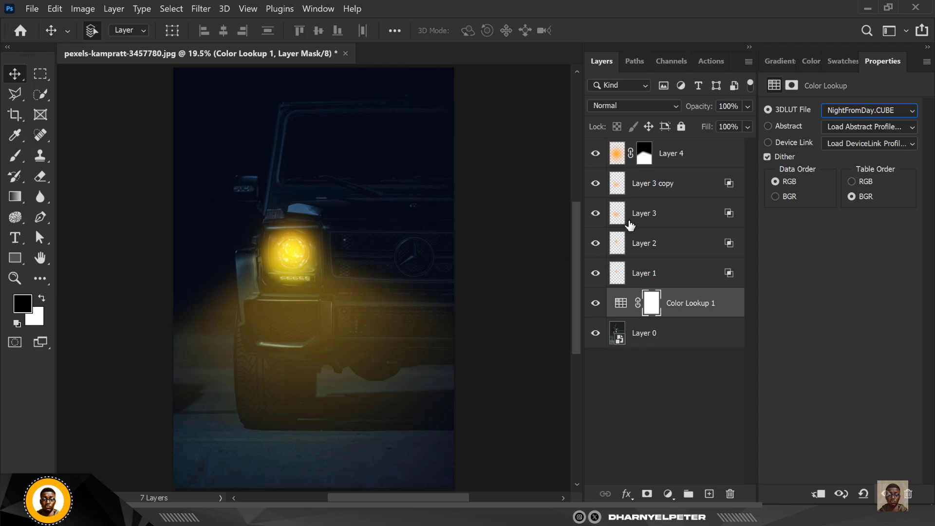
click(748, 127)
mouse_move(748, 128)
mouse_down()
mouse_move(721, 128)
mouse_move(729, 129)
mouse_up()
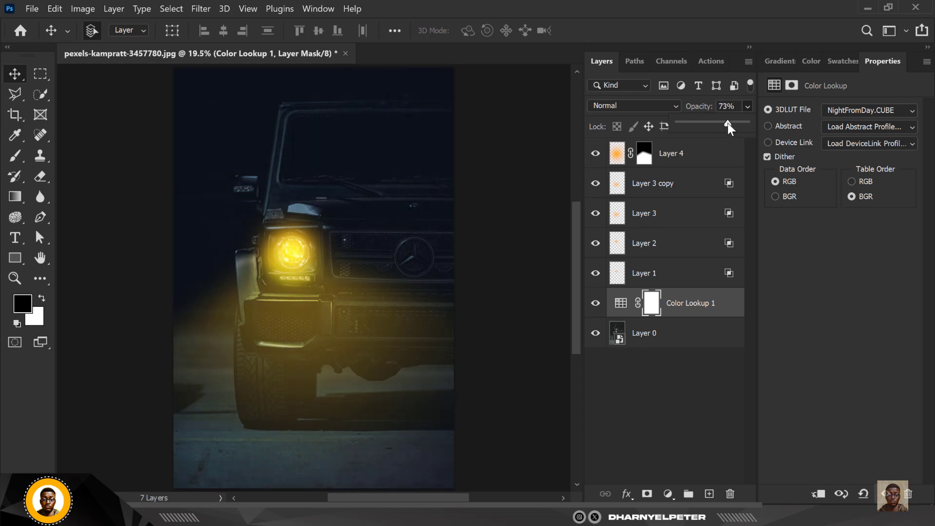
click(697, 156)
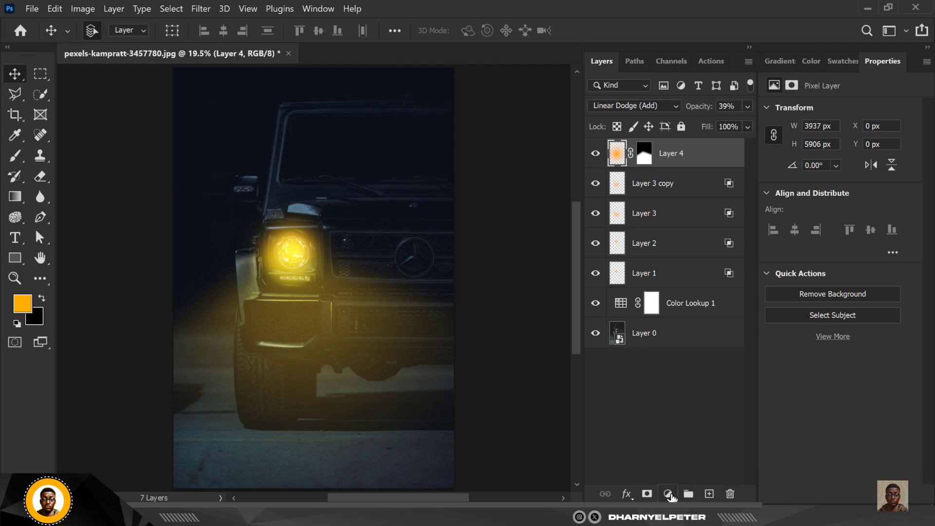
- Add a Color Balance layer with midtones shifted -17 toward yellow
click(667, 494)
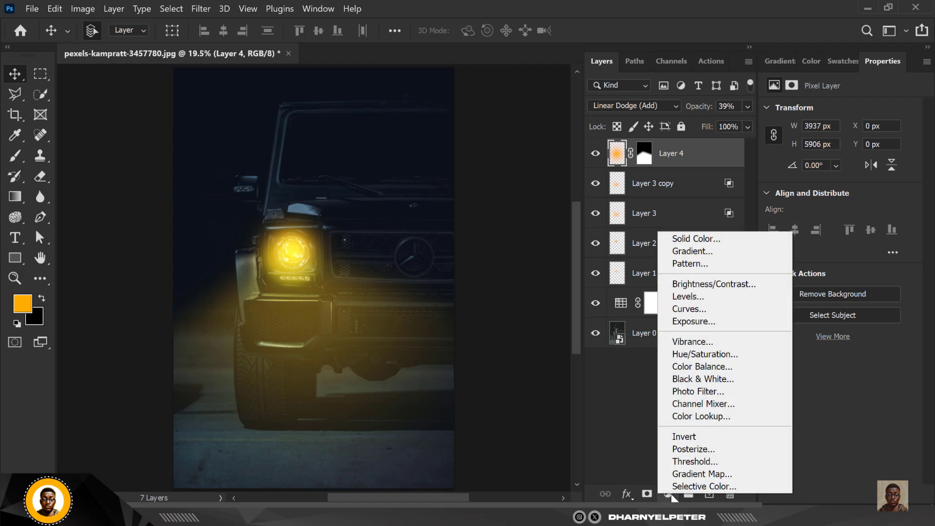
click(712, 368)
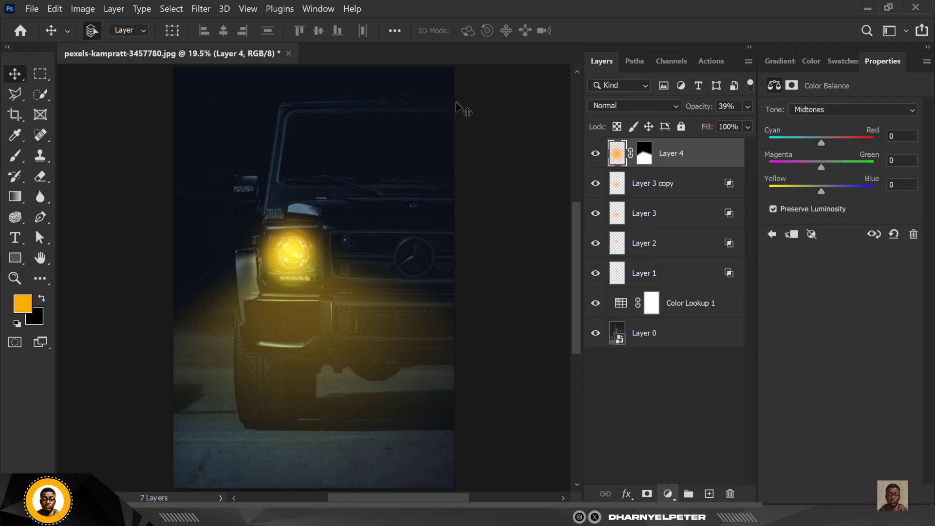
drag(822, 188, 813, 195)
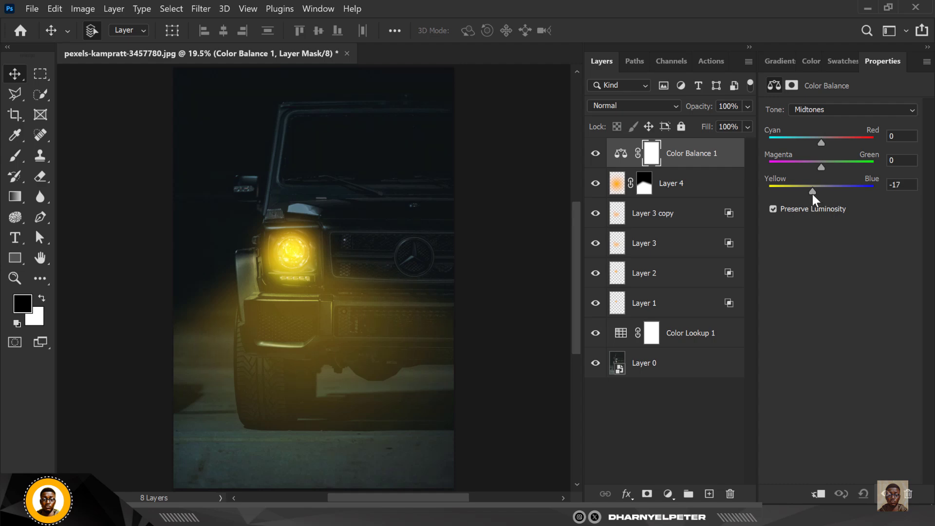
- Set shadows +7 toward blue and highlights yellow -4, red +3, then duplicate Layer 4
click(845, 108)
click(827, 118)
drag(823, 192, 826, 194)
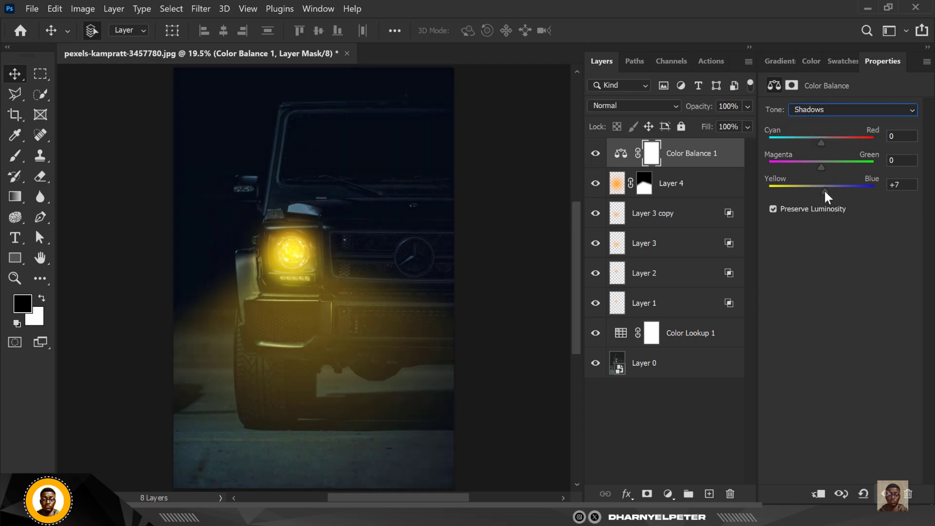
click(849, 108)
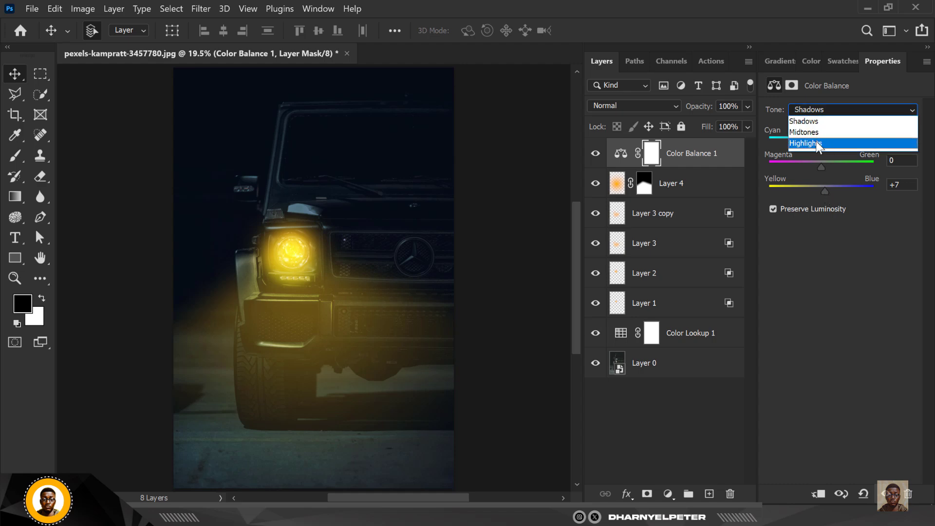
click(823, 145)
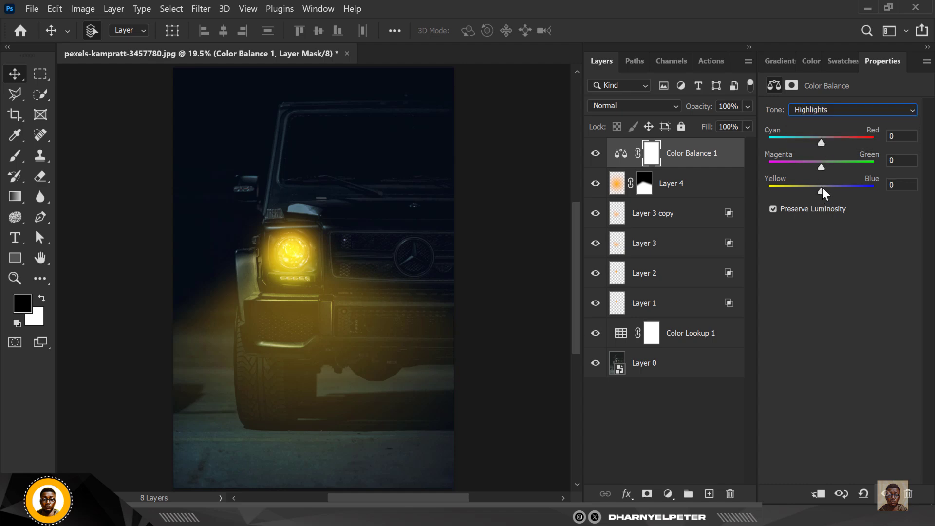
drag(822, 191, 819, 192)
drag(821, 143, 823, 143)
click(689, 189)
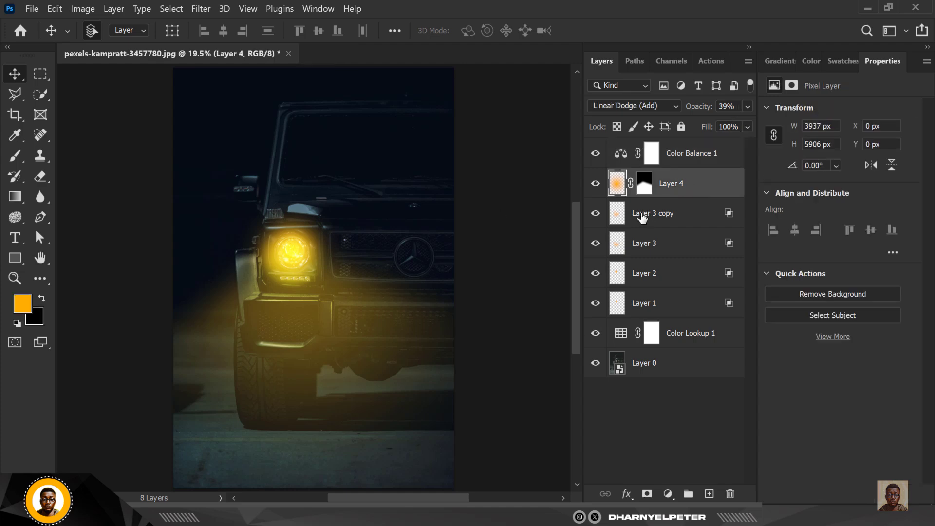
key(ctrl+j)
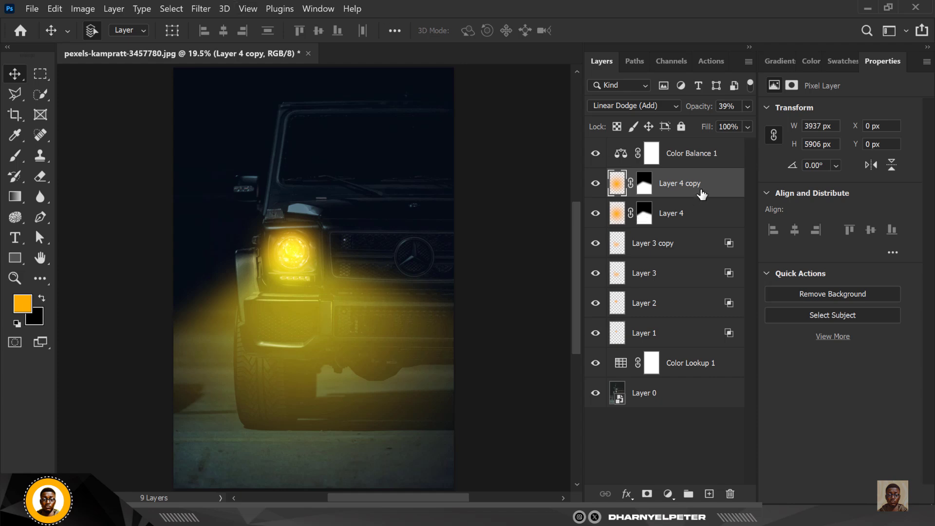
click(747, 126)
drag(743, 142, 682, 141)
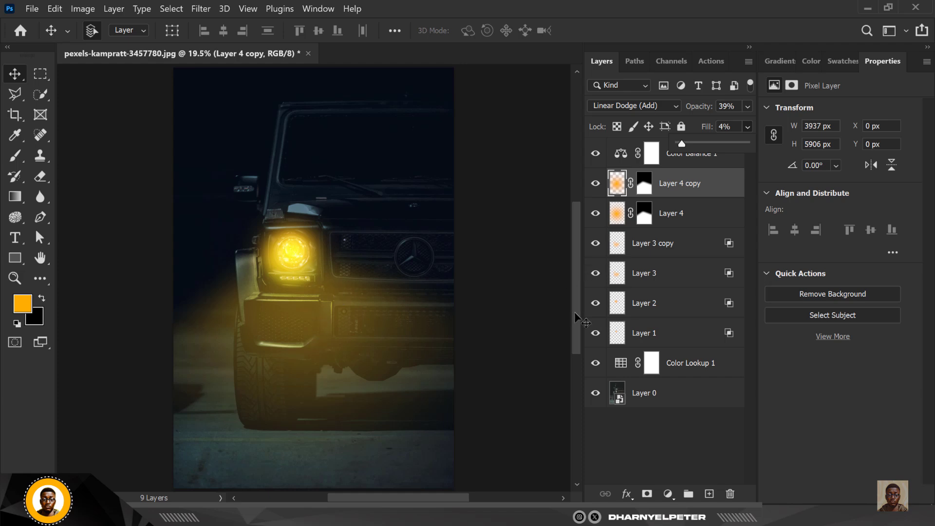
drag(727, 194, 734, 501)
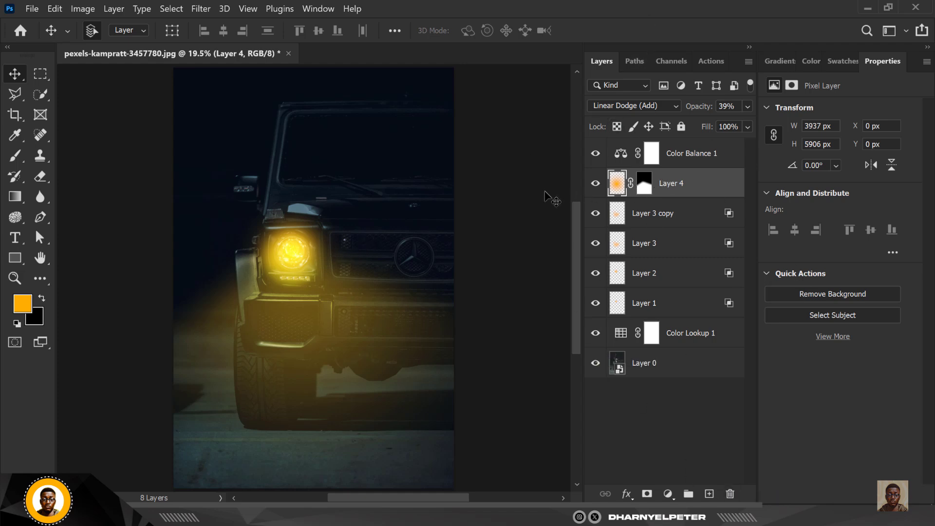
- Delete Layer 4's existing layer mask
click(645, 187)
right_click(646, 187)
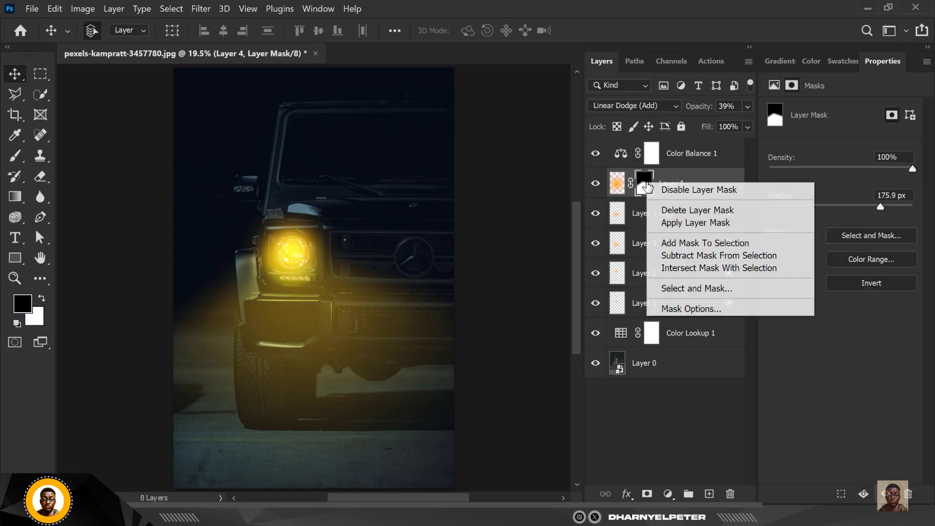
click(718, 211)
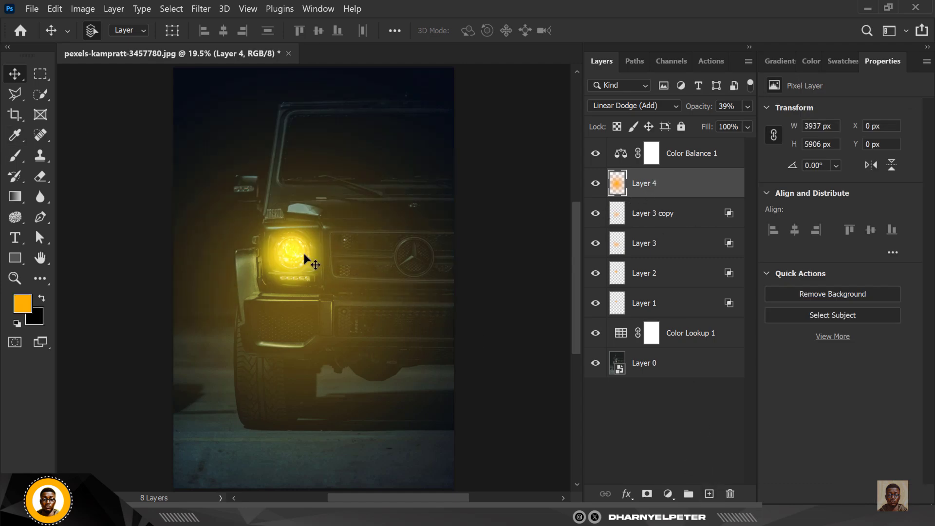
- Draw a polygonal beam from the headlight down past the bumper and use it as Layer 4's mask
scroll(304, 253, down, 3)
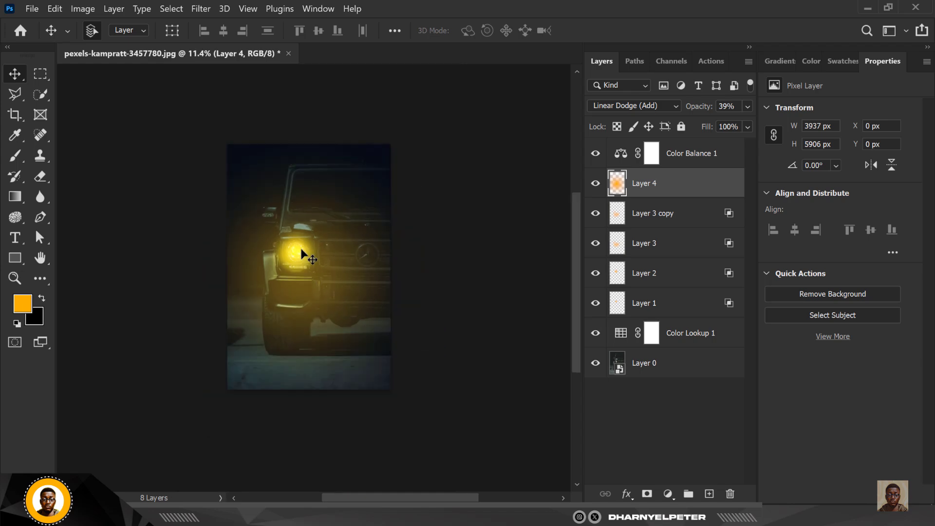
click(13, 92)
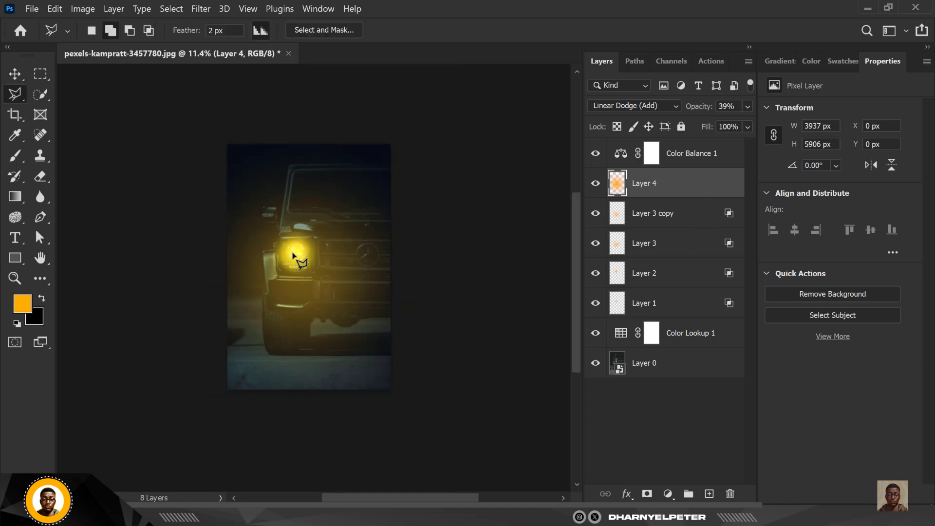
click(292, 253)
click(131, 375)
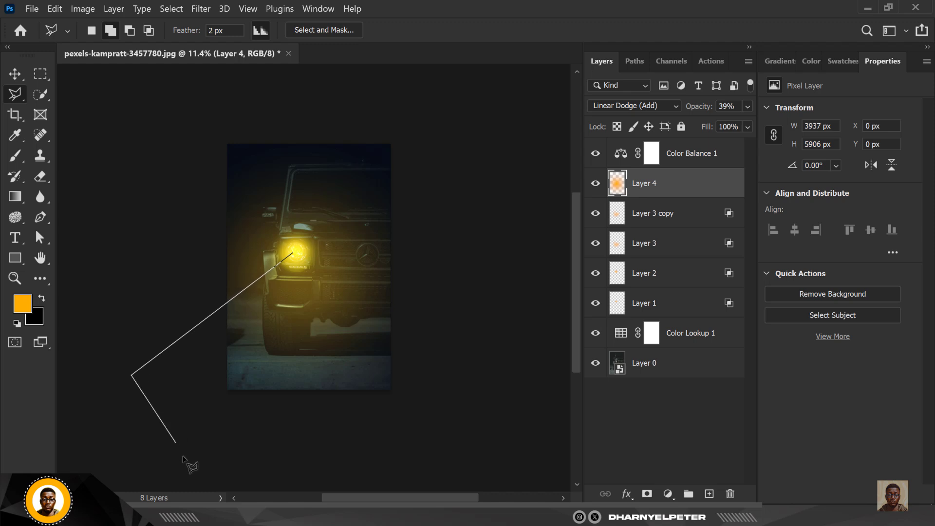
click(197, 466)
click(304, 470)
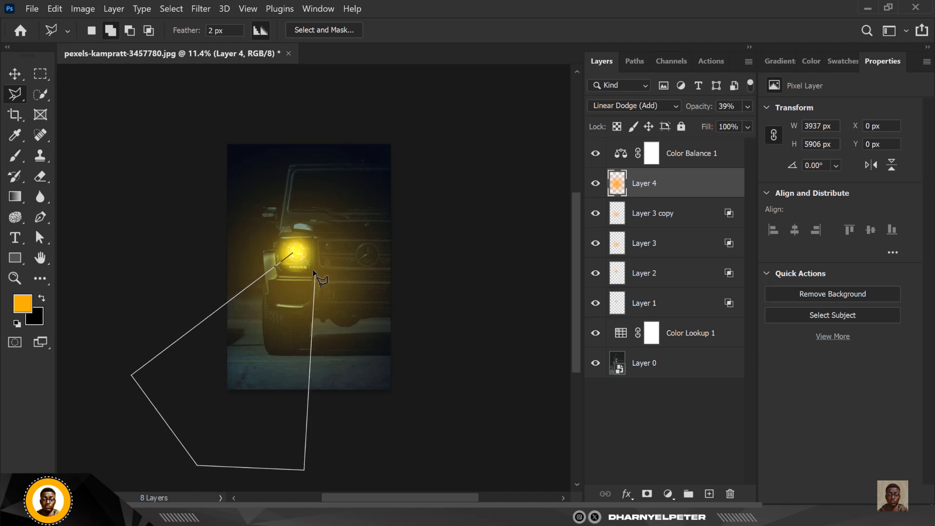
click(292, 253)
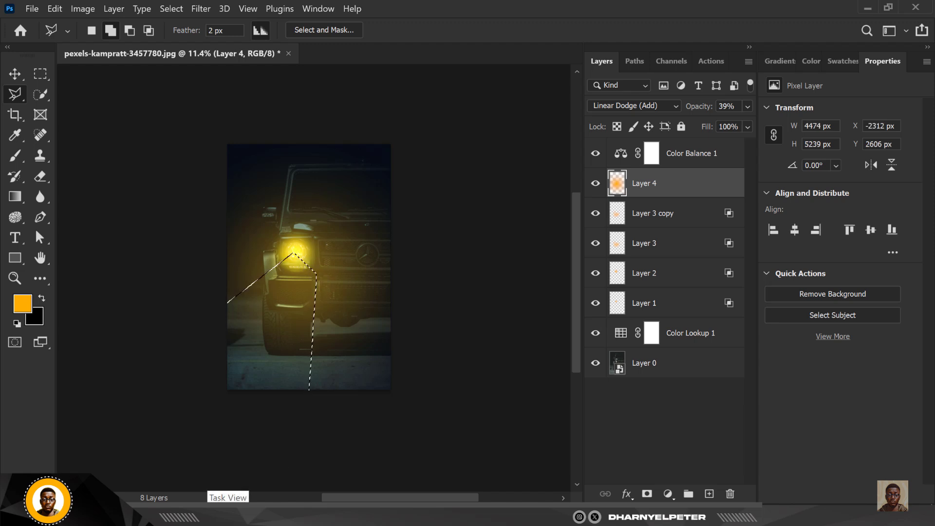
click(648, 494)
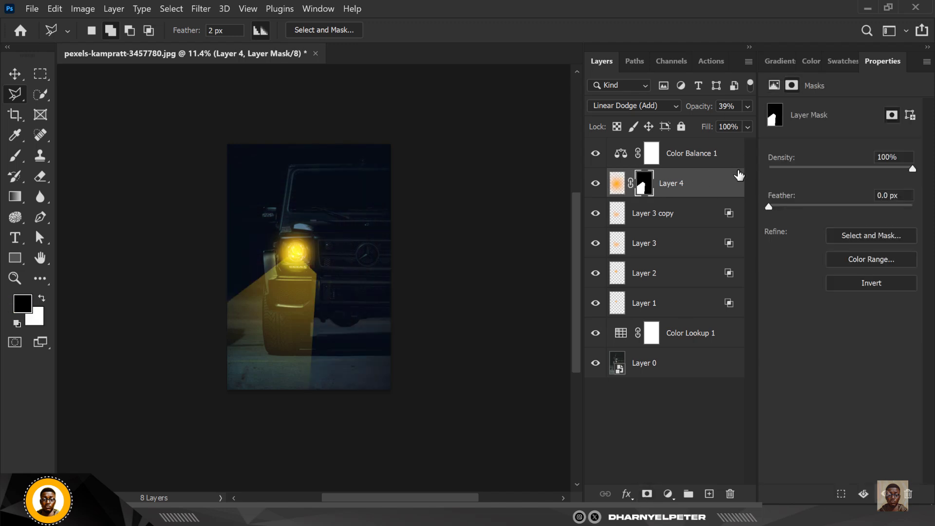
- Feather the beam mask to 232.9 px and Alt-drag a Layer 4 copy to the right for transforming
drag(768, 207, 878, 207)
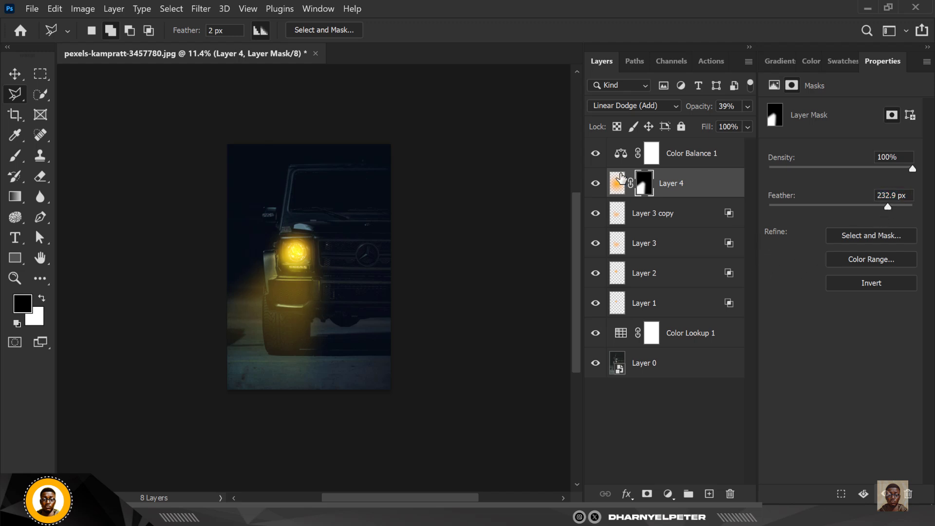
click(15, 76)
scroll(376, 270, up, 3)
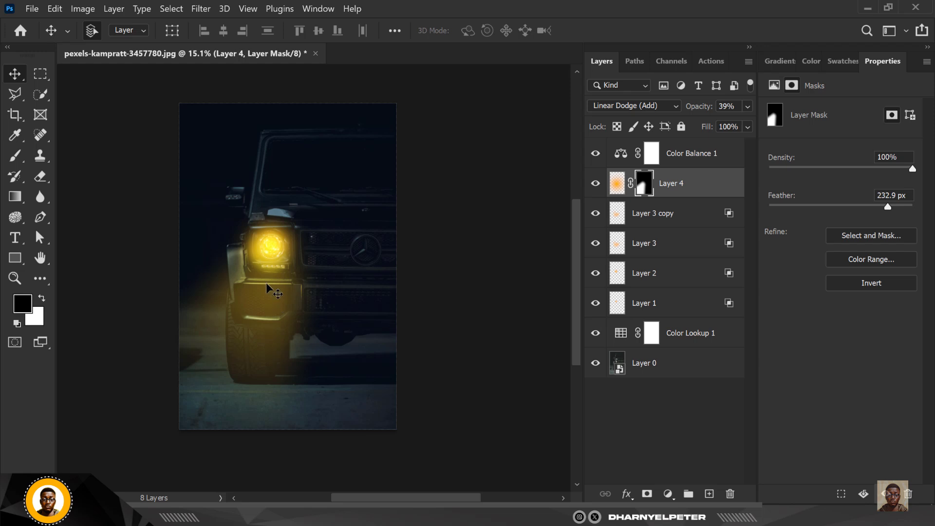
drag(265, 288, 424, 294)
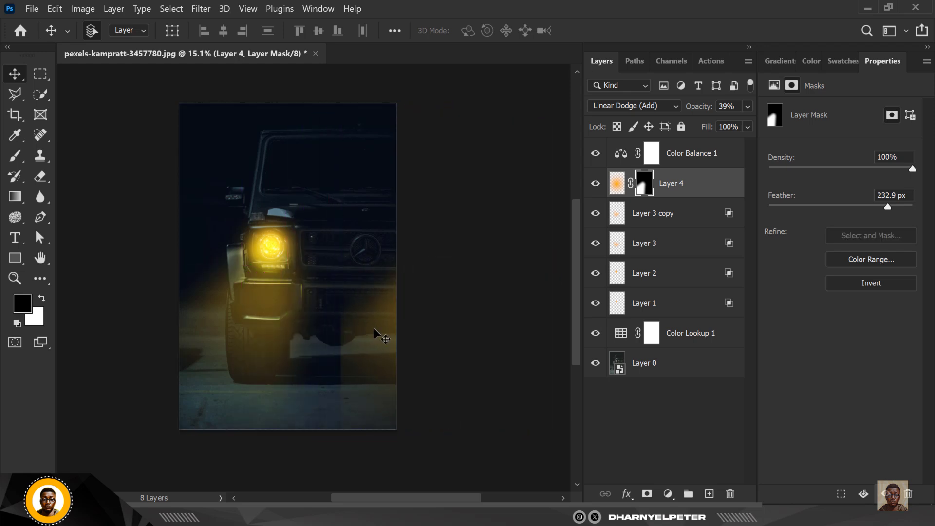
key(ctrl+t)
right_click(384, 342)
- Flip Layer 4 copy horizontally, shift it slightly left, and commit the transform
click(437, 324)
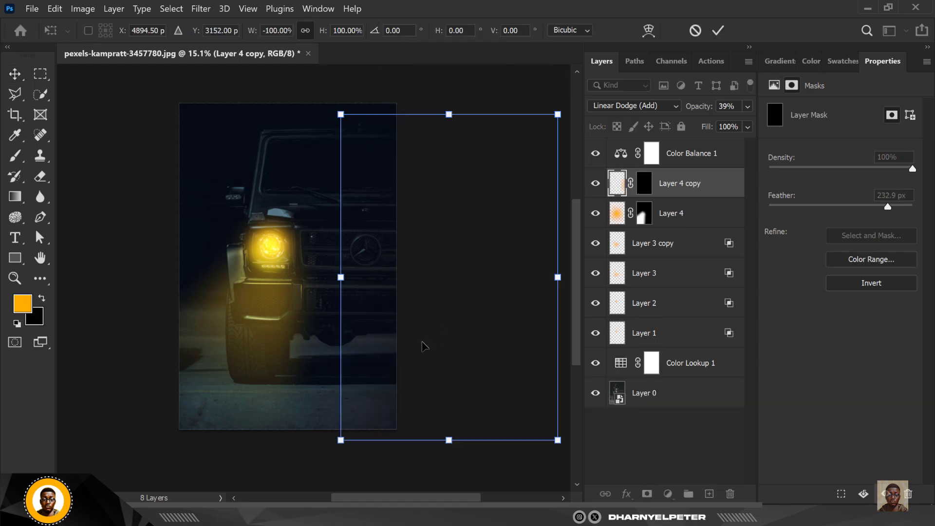
drag(395, 334, 359, 326)
key(Return)
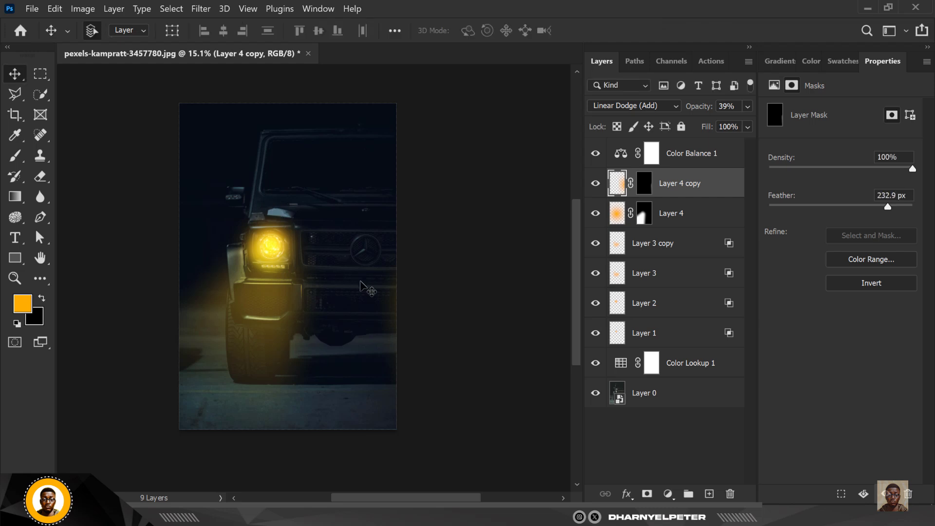
scroll(370, 291, up, 1)
scroll(369, 289, down, 2)
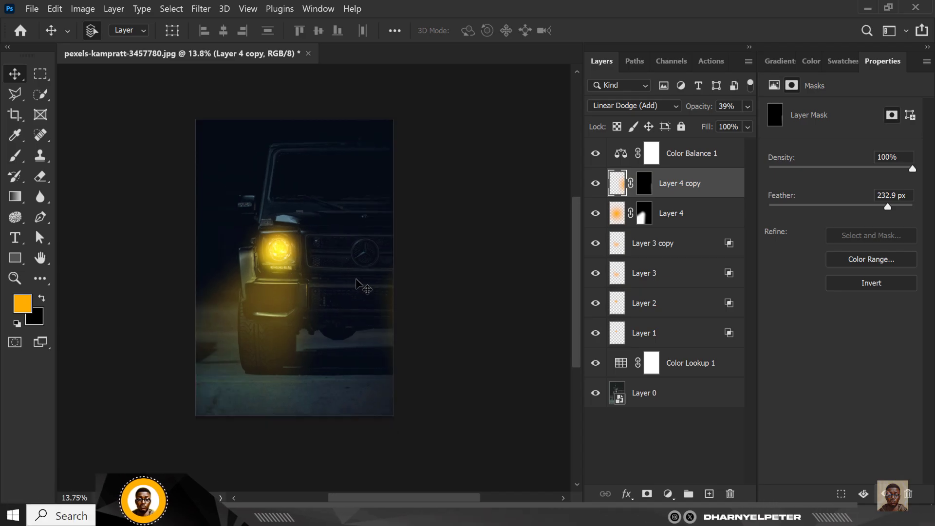